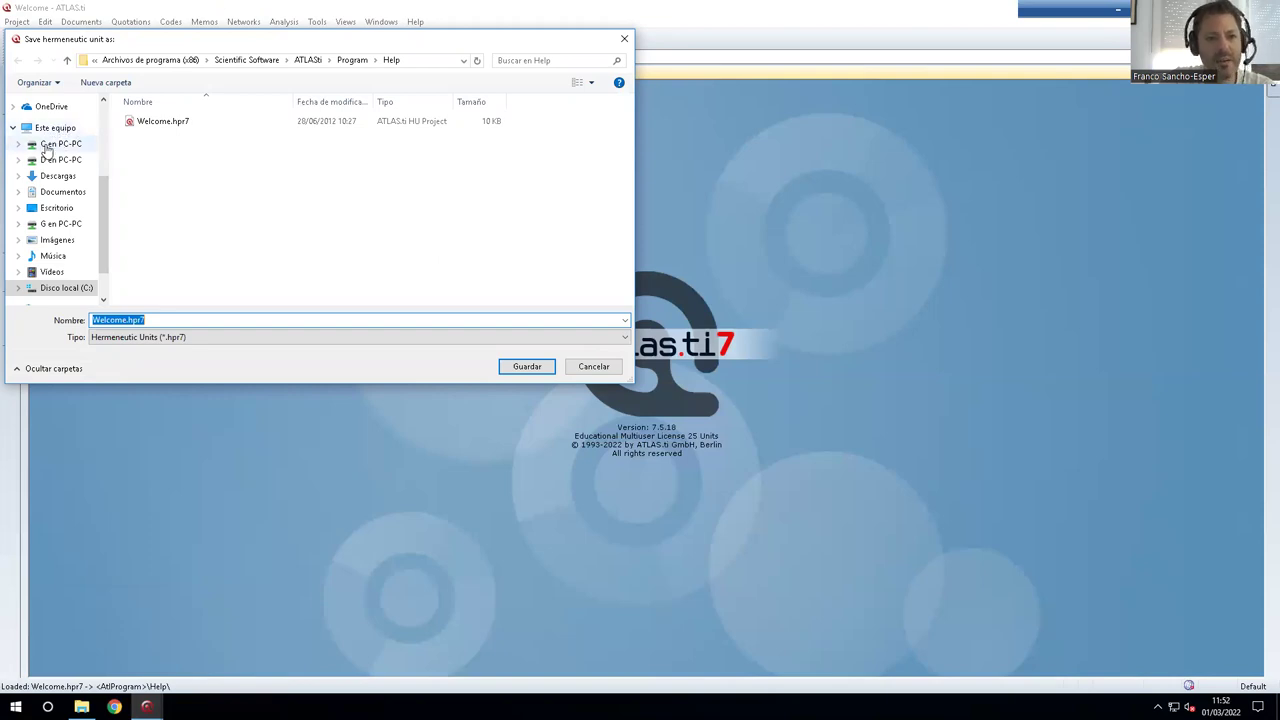
# Try to create a folder named Atlas.ti on the C en PC-PC drive as the hermeneutic unit's save location
pyautogui.click(47, 150)
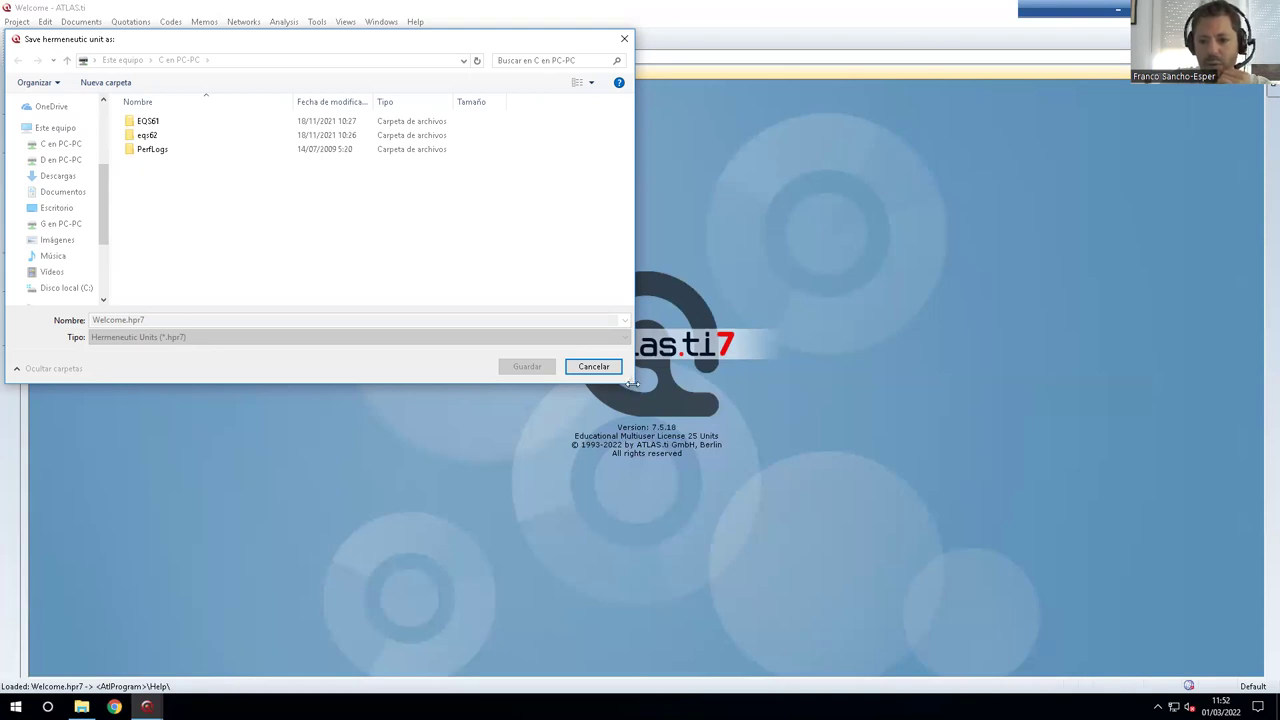
pyautogui.moveTo(636, 386); pyautogui.dragTo(826, 515)
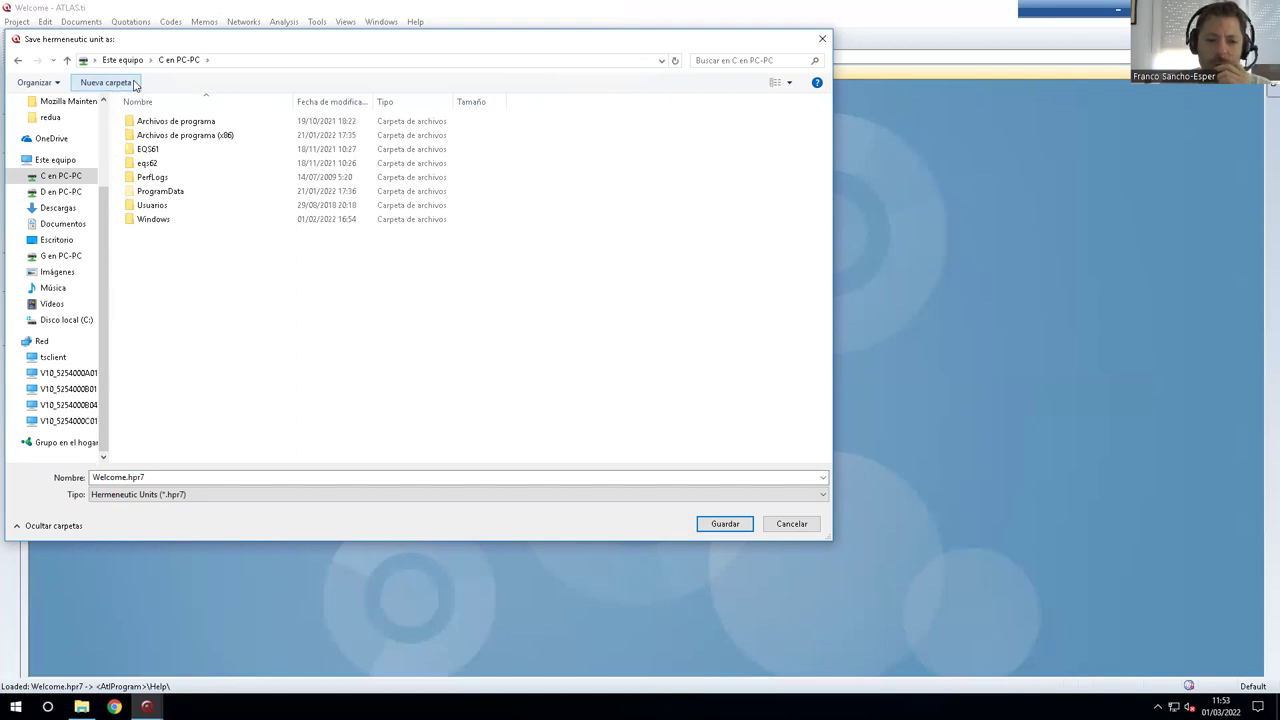
pyautogui.click(135, 85)
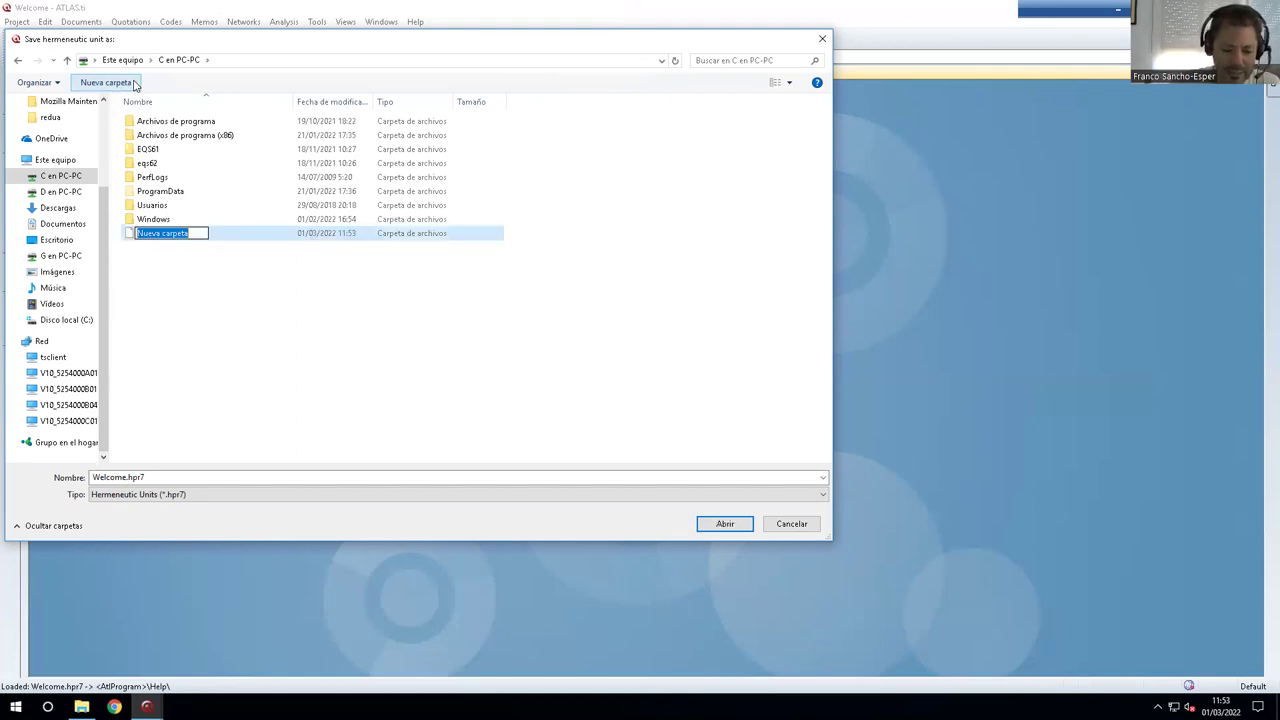
pyautogui.write('At')
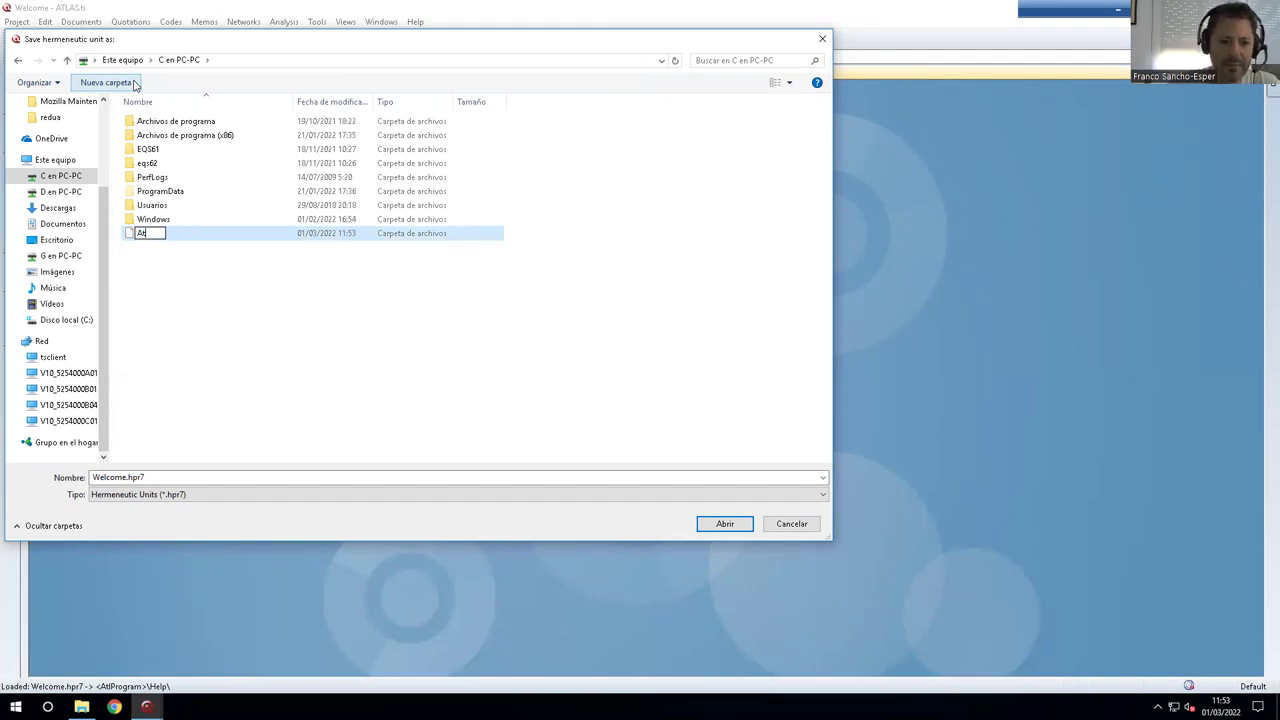
pyautogui.write('las.ti')
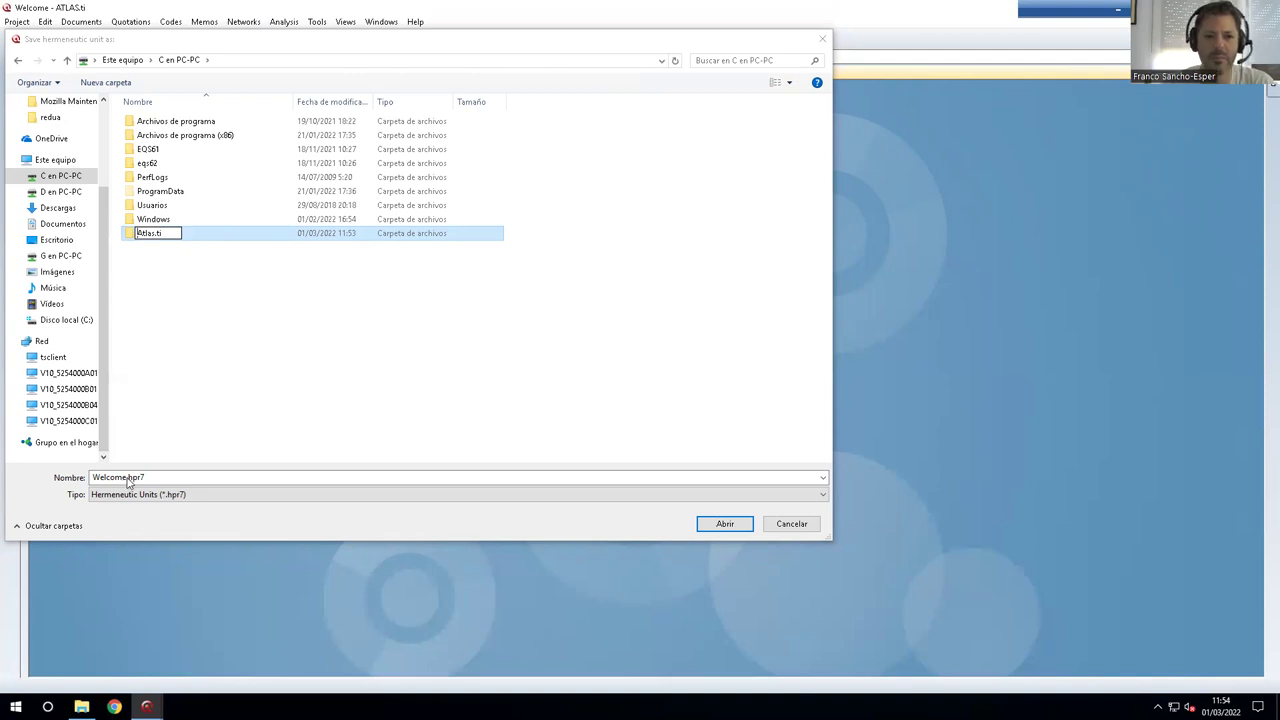
pyautogui.press('Escape')
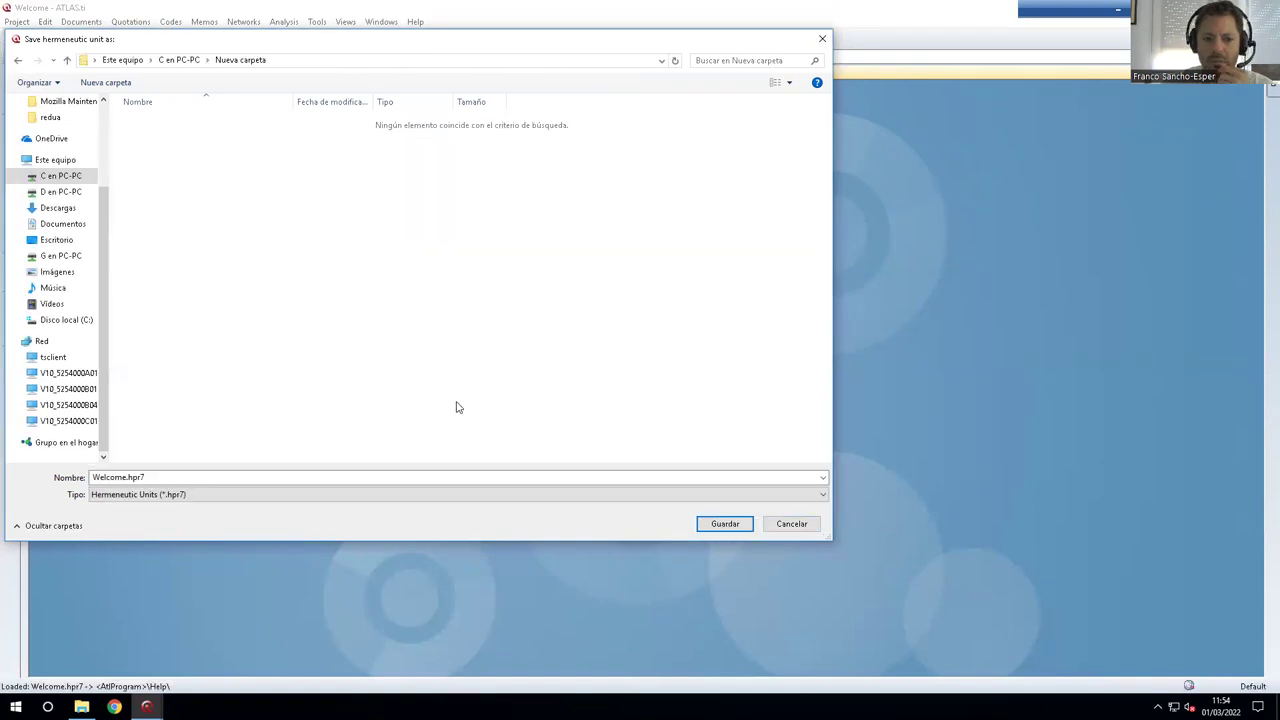
# Try to save the hermeneutic unit as HU_portavenura_practice3.hpr7 in the new folder, then cancel the save
pyautogui.doubleClick(112, 480)
pyautogui.press('Home')
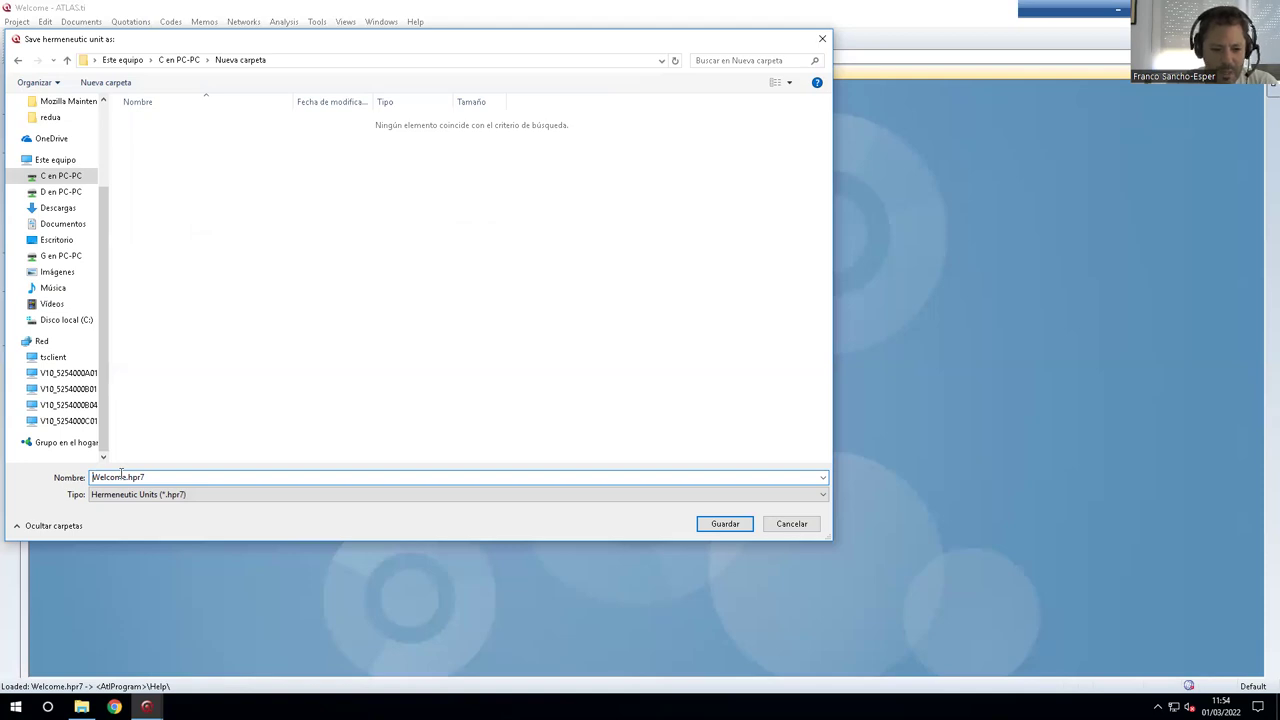
pyautogui.write('HU_')
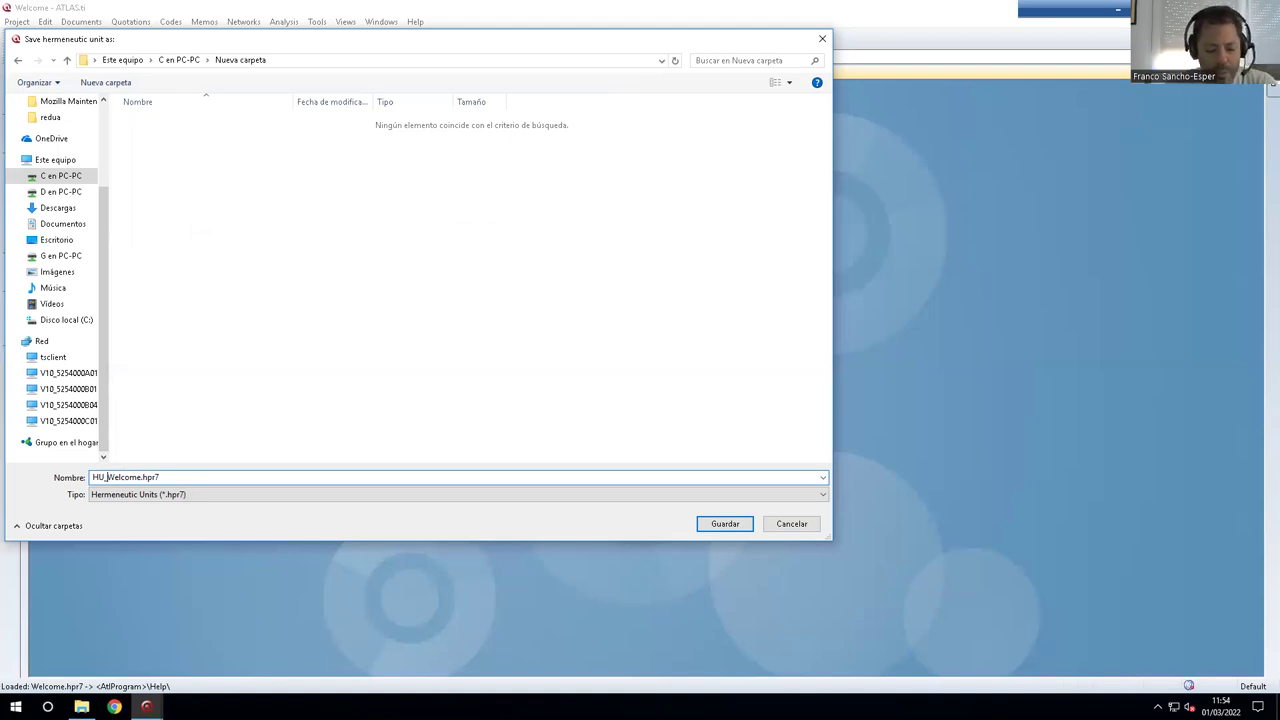
pyautogui.write('portavent')
pyautogui.press('BackSpace')
pyautogui.write('ura_')
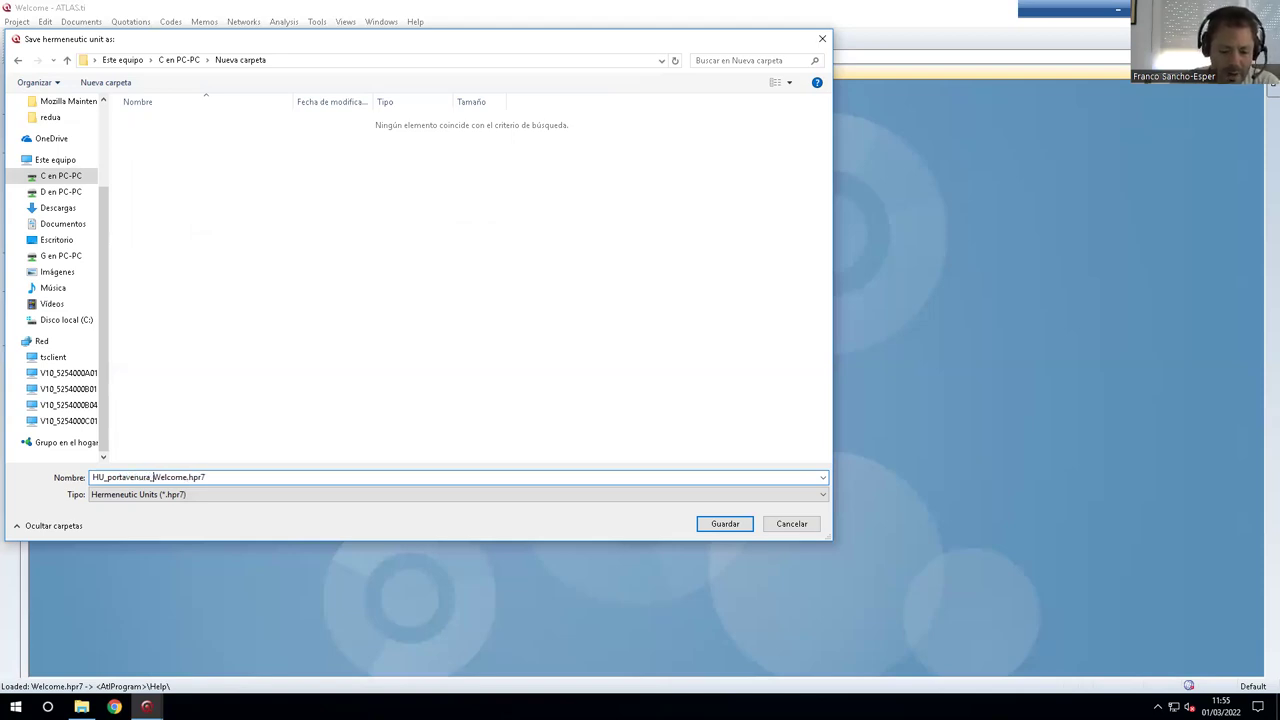
pyautogui.write('practice')
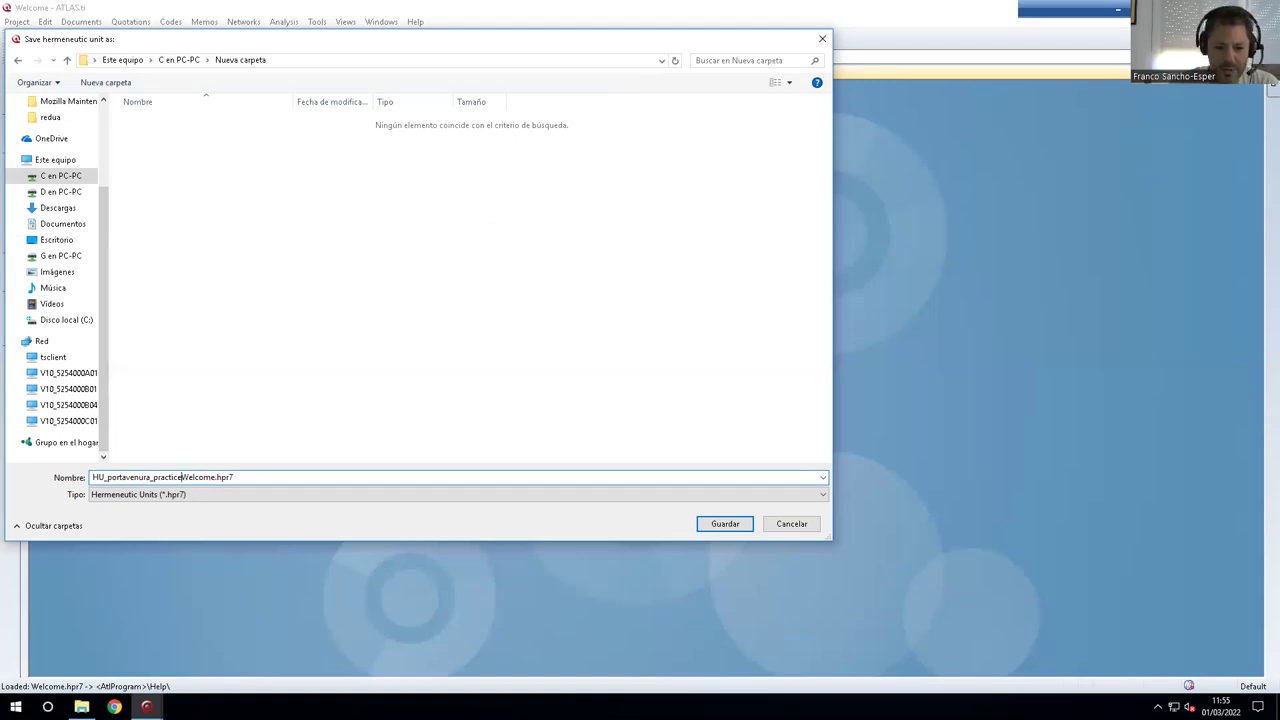
pyautogui.write('3')
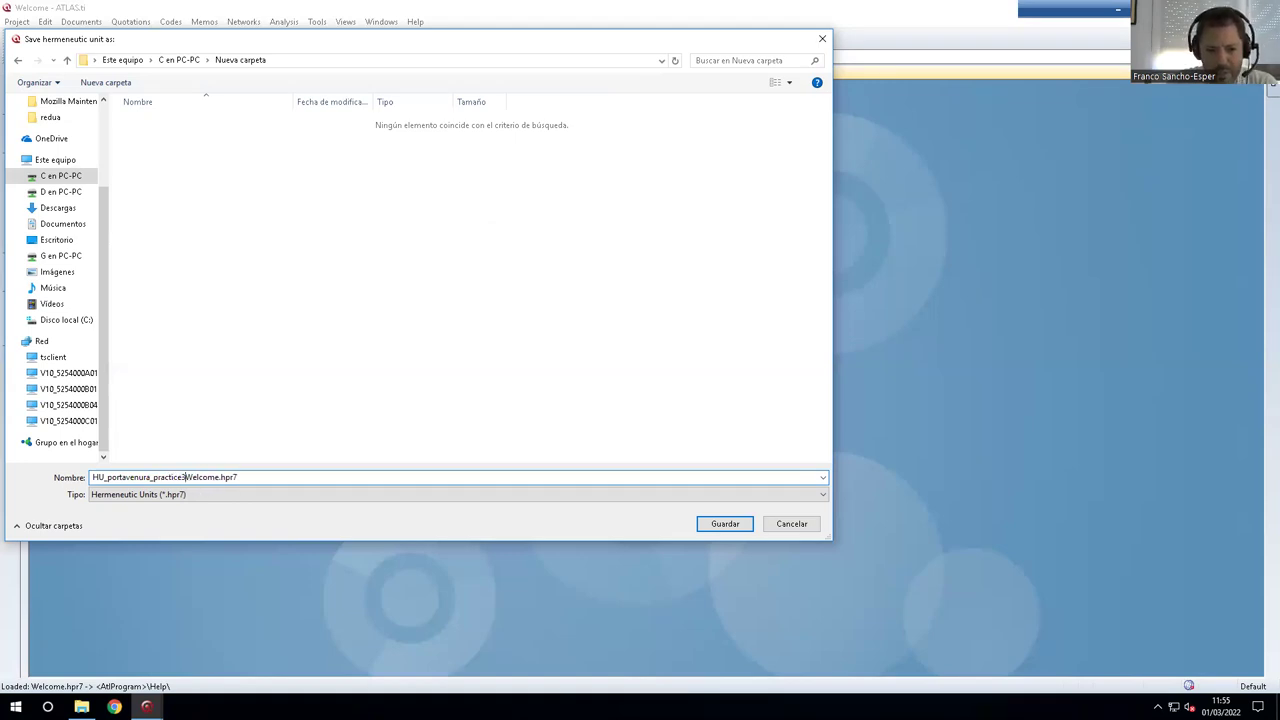
pyautogui.press('Delete')
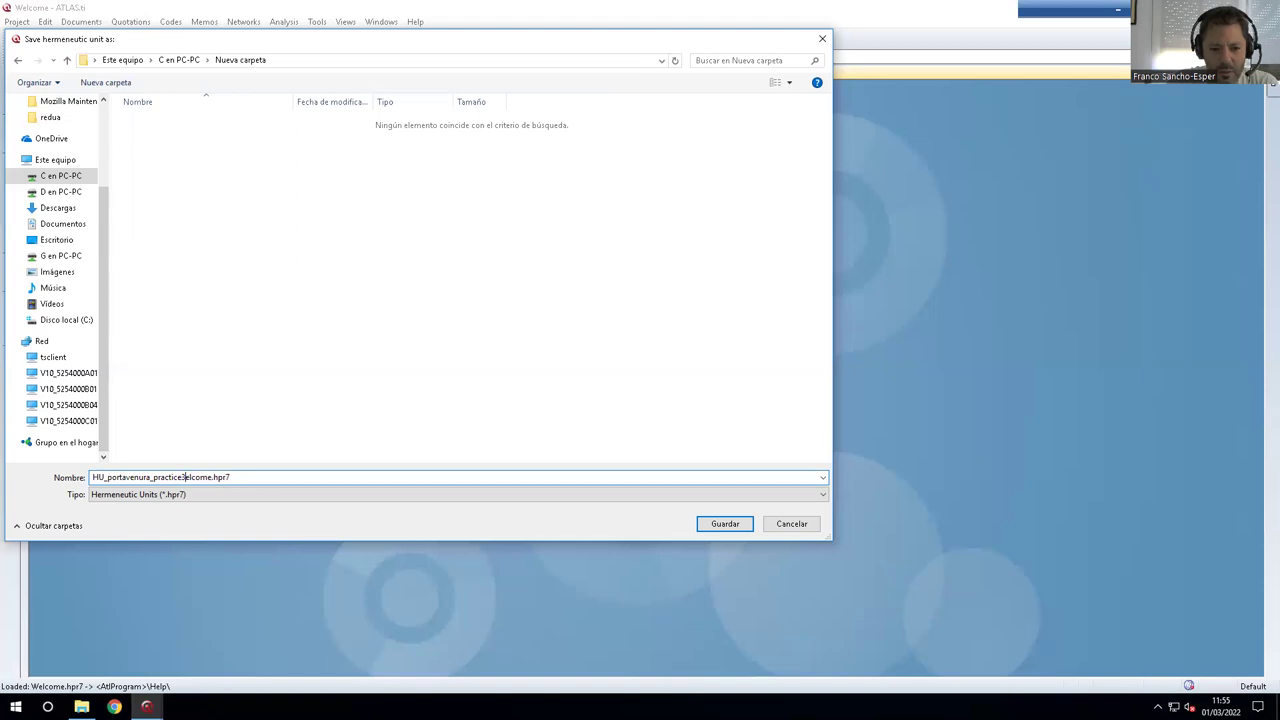
pyautogui.press('Delete')
pyautogui.press('Delete')
pyautogui.press('Delete')
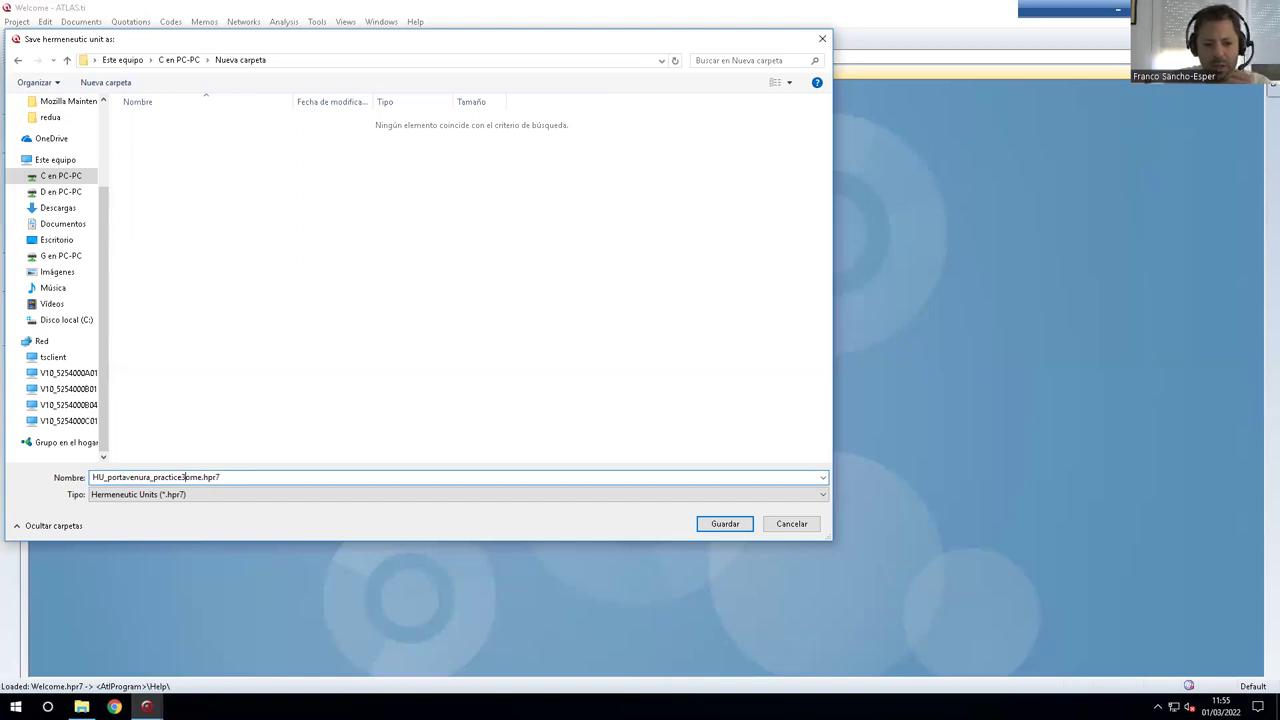
pyautogui.press('Delete')
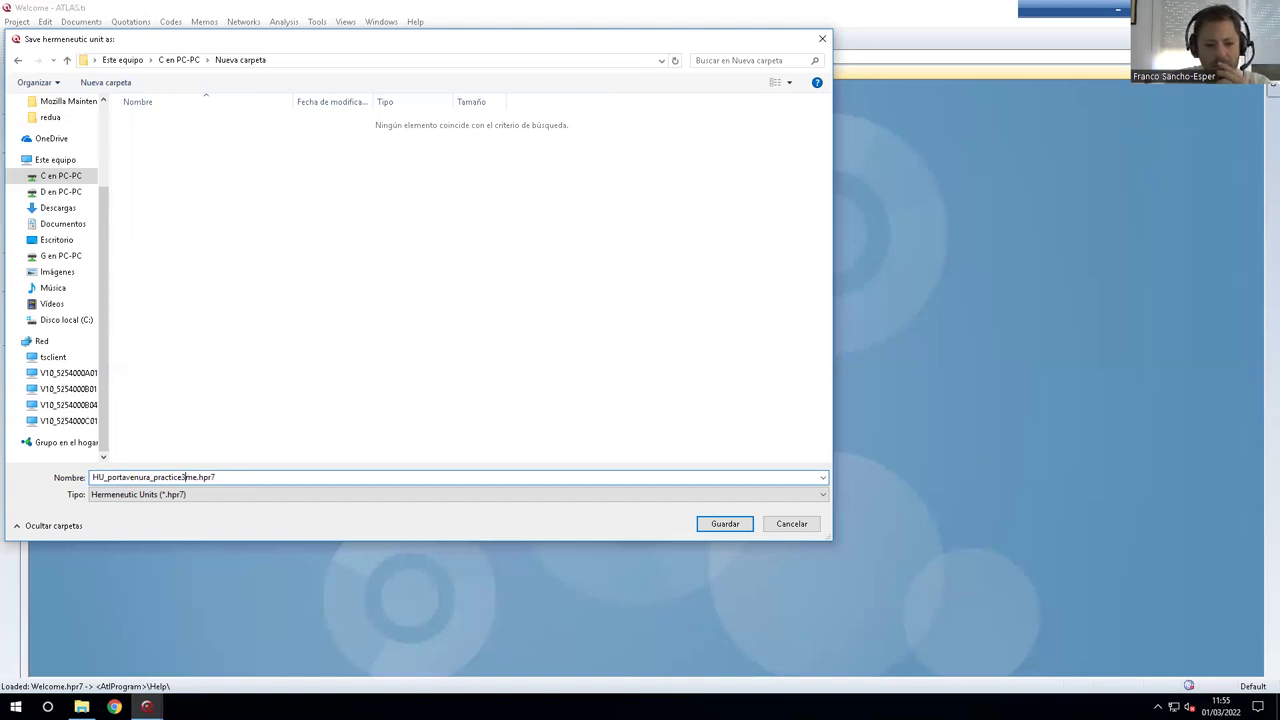
pyautogui.press('Delete')
pyautogui.press('Delete')
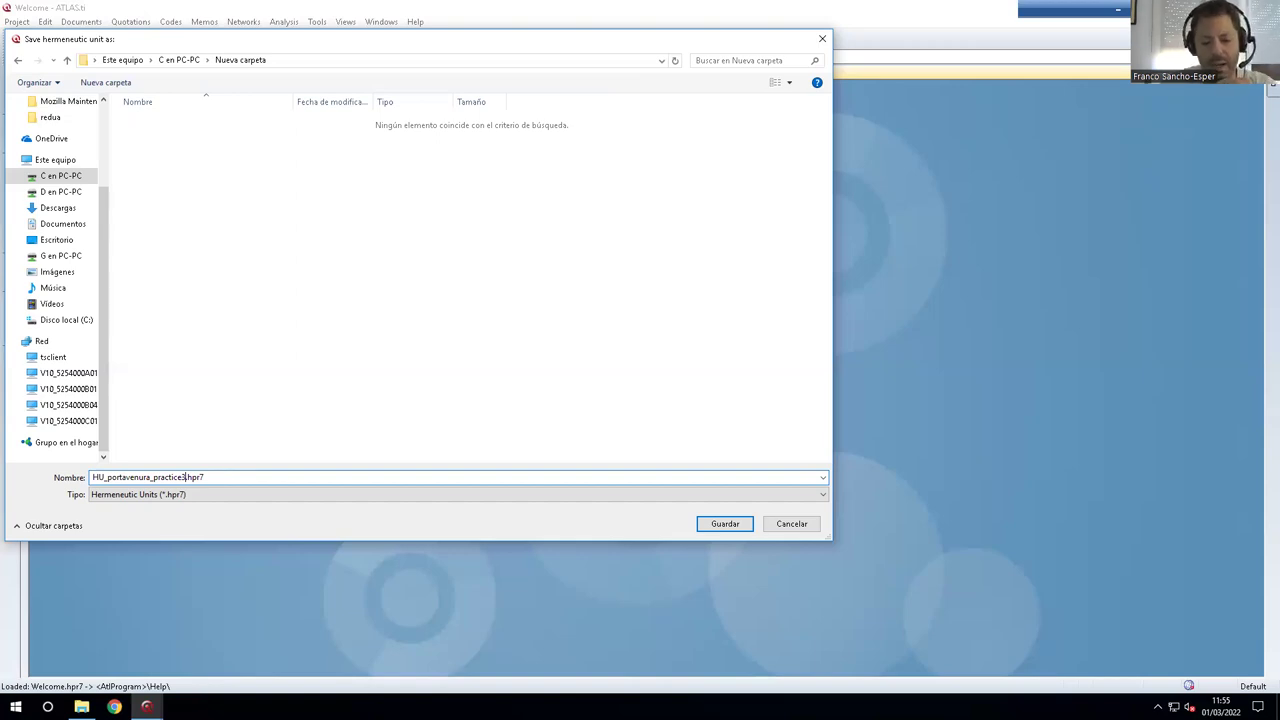
pyautogui.click(726, 524)
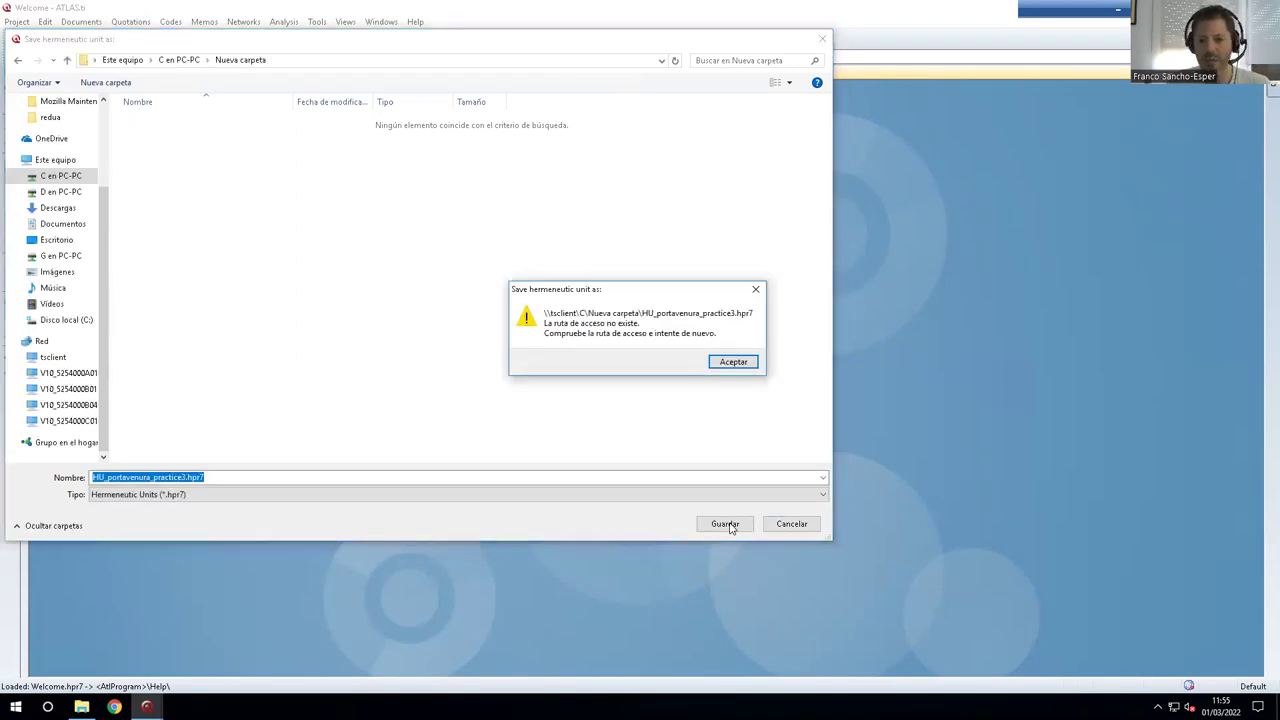
pyautogui.click(734, 362)
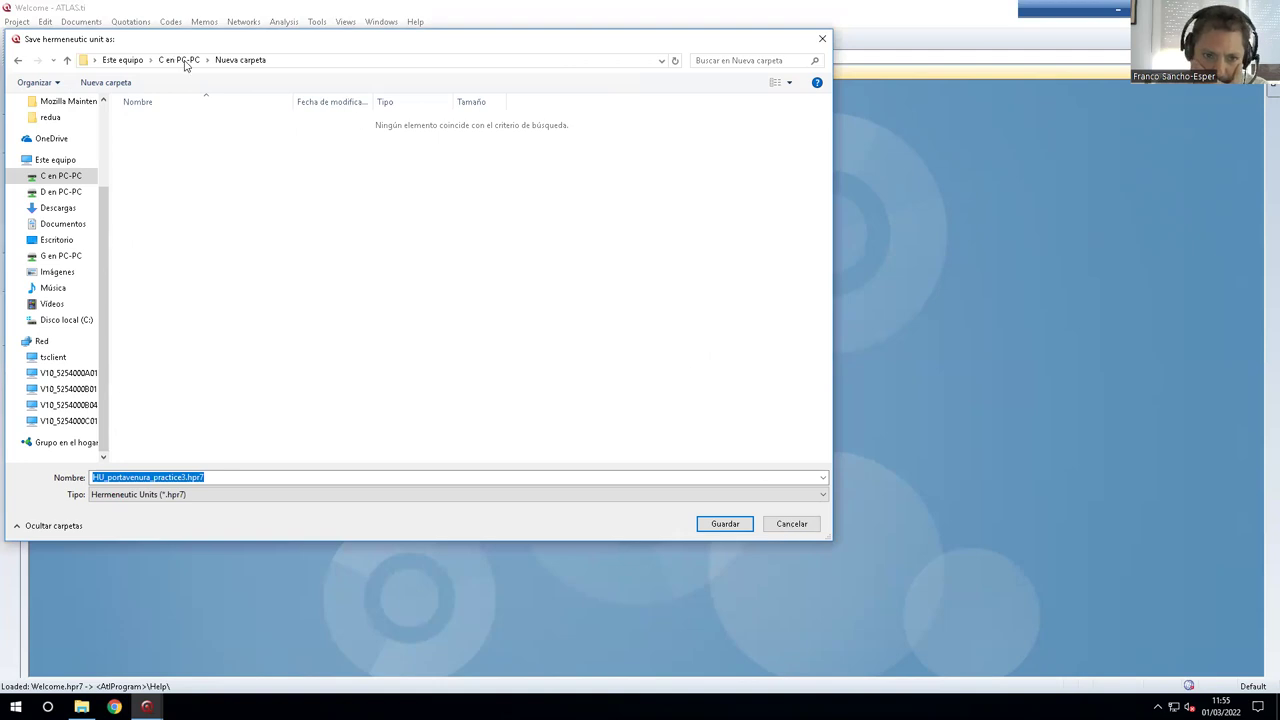
pyautogui.click(786, 526)
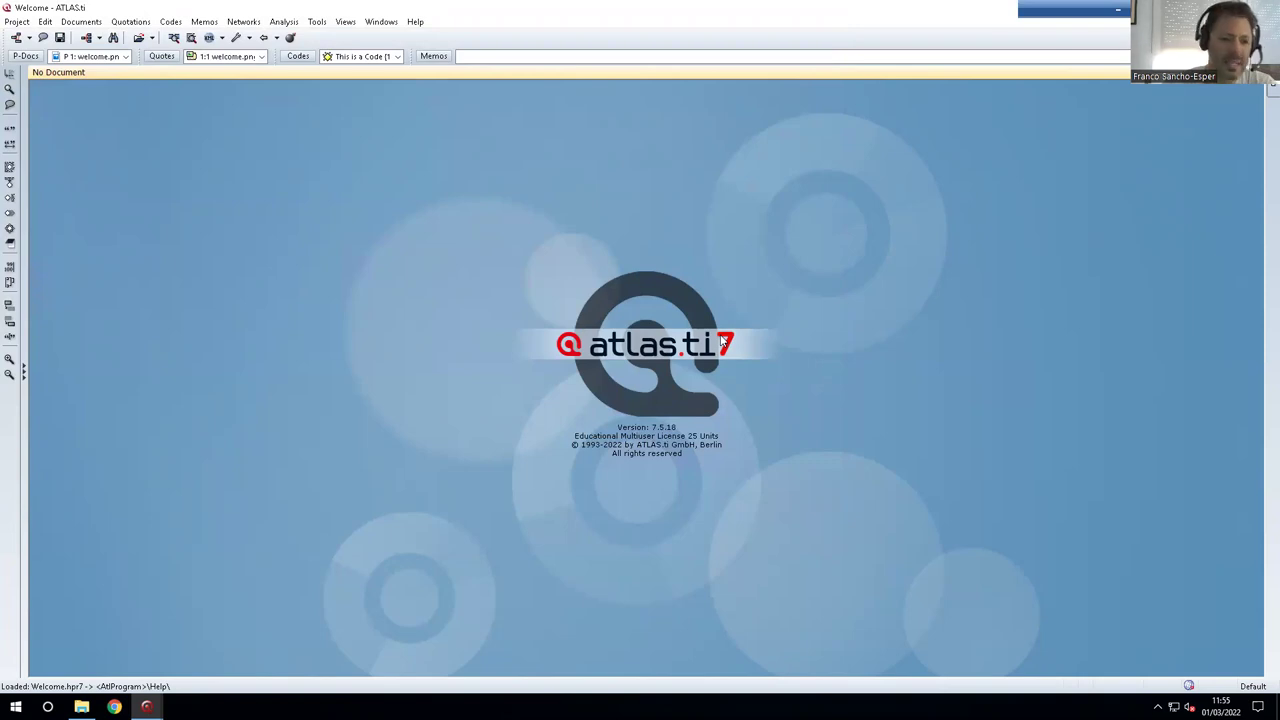
# Add QuickTour_a7_en.pdf from the ATLASti Help folder to the project as a new primary document
pyautogui.click(78, 22)
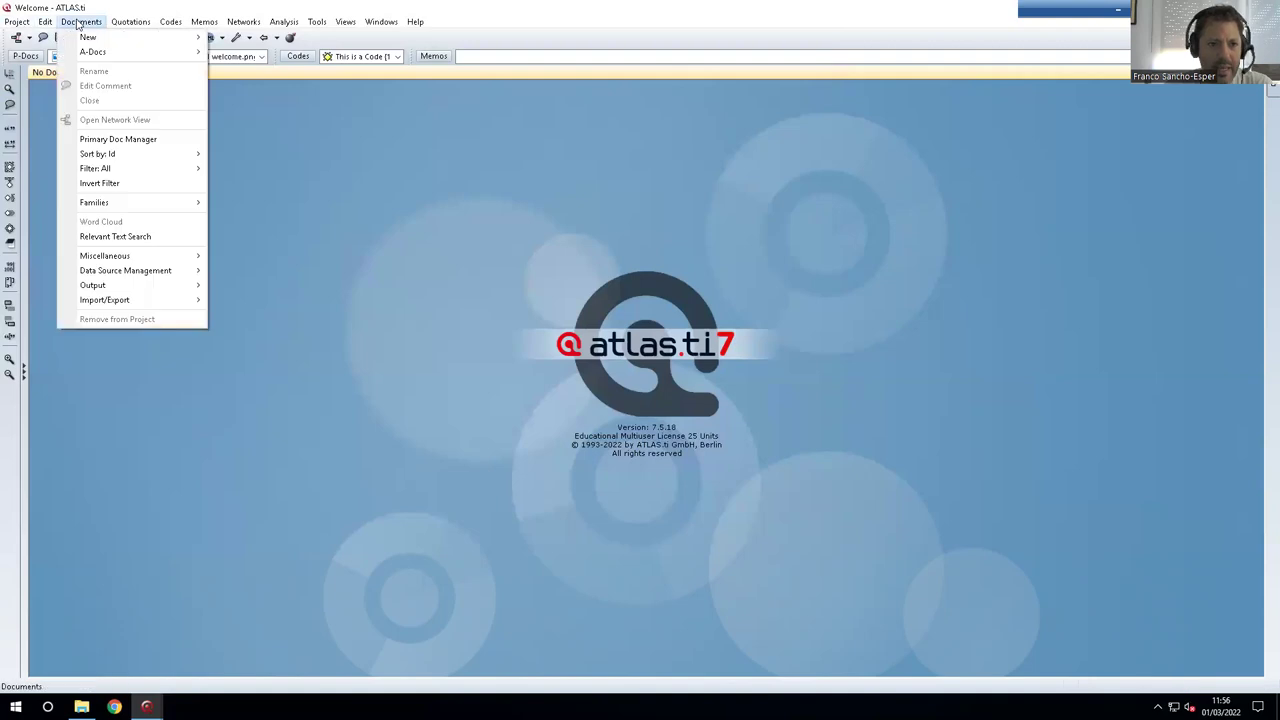
pyautogui.moveTo(93, 40)
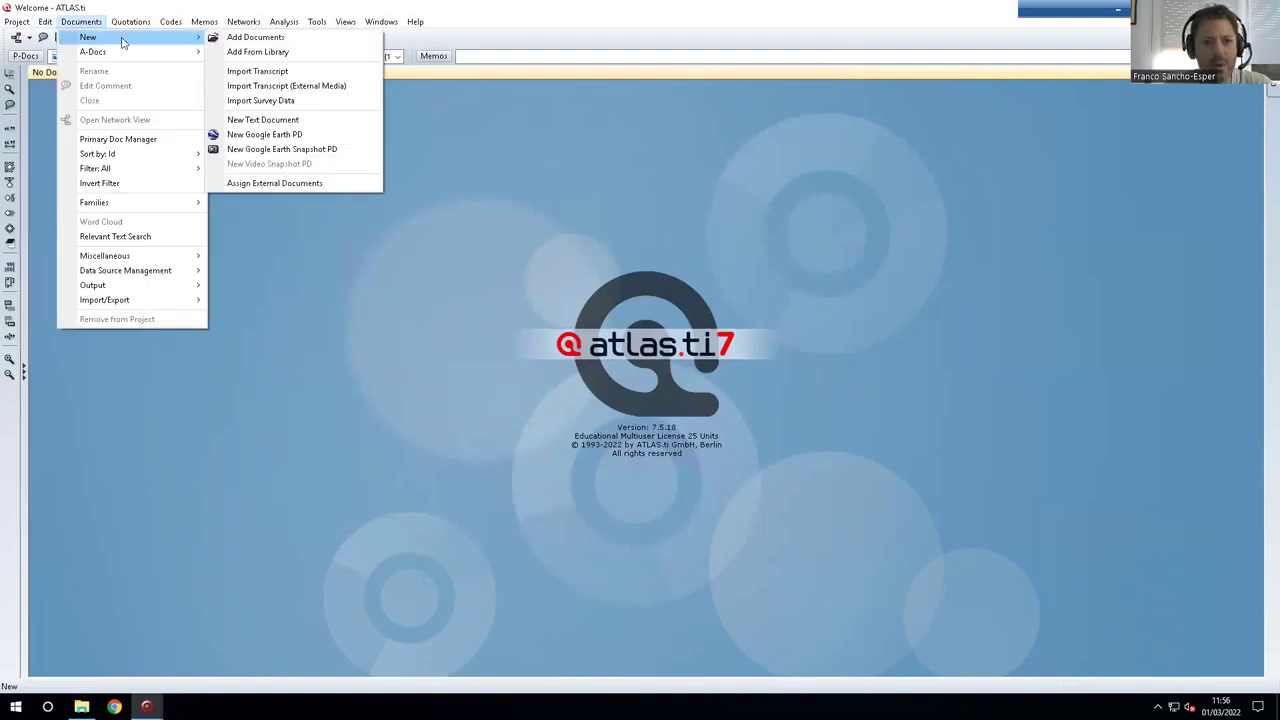
pyautogui.click(261, 38)
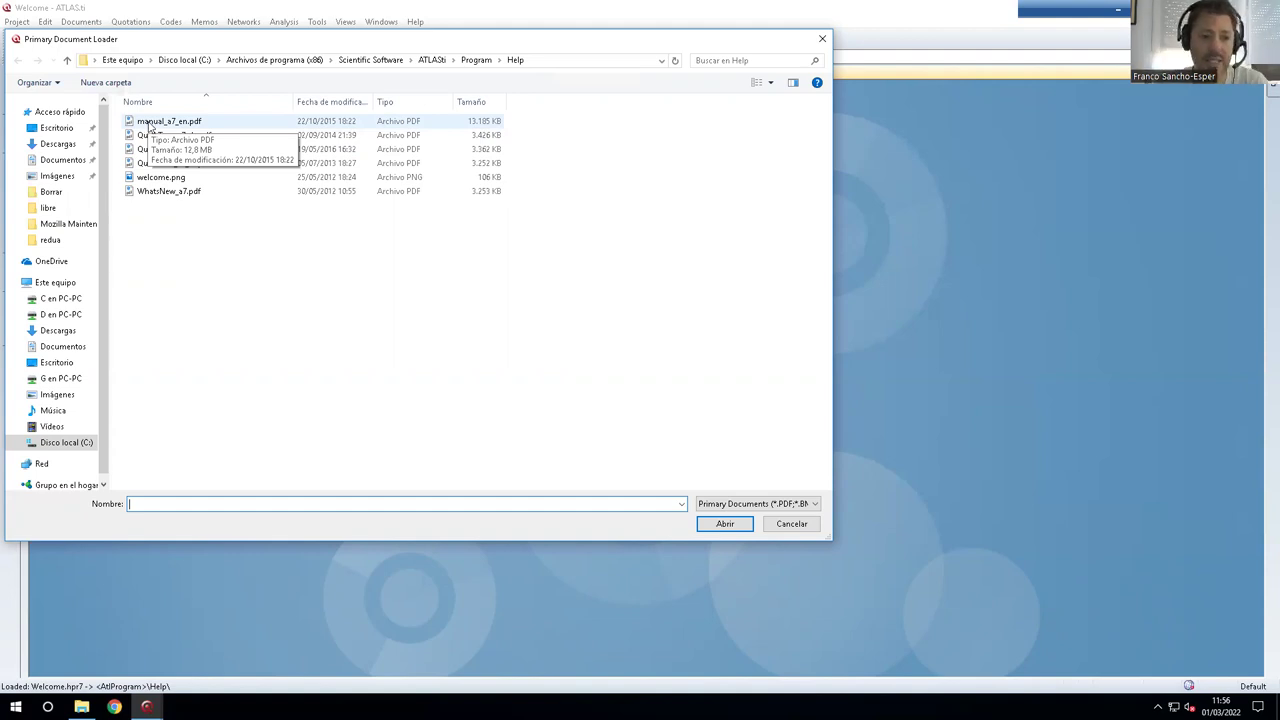
pyautogui.click(205, 122)
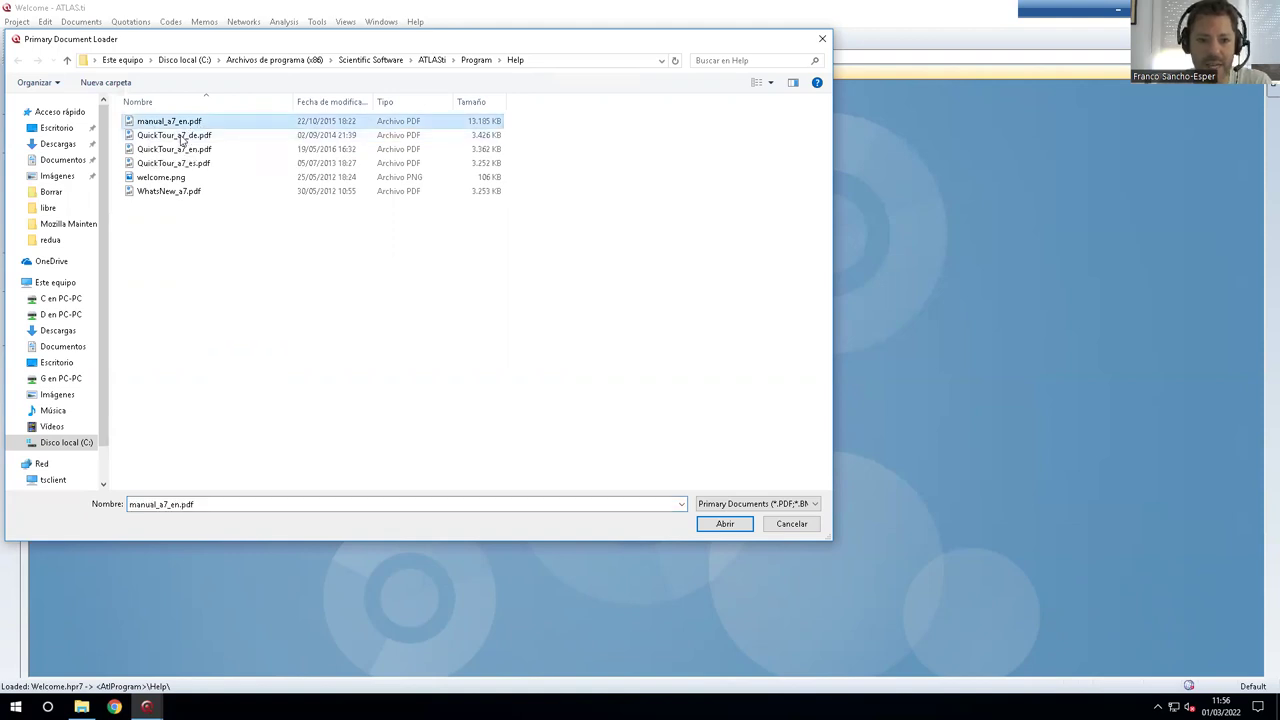
pyautogui.click(168, 140)
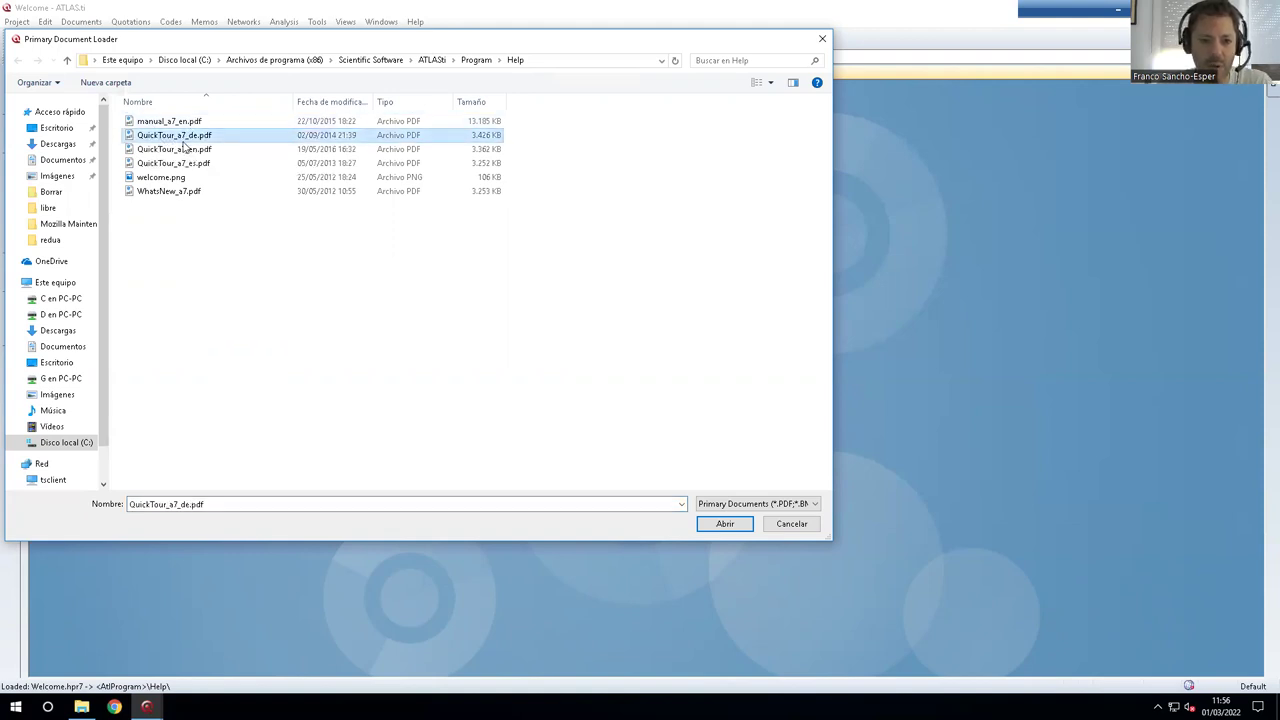
pyautogui.press('F2')
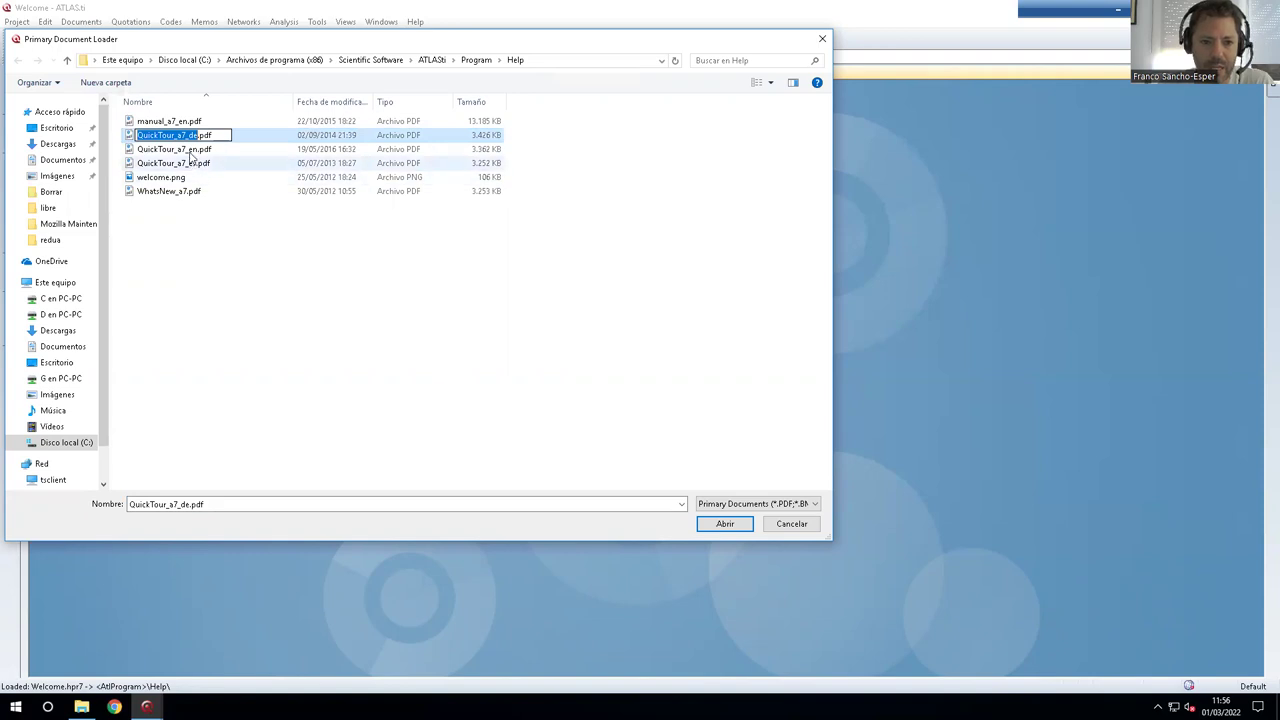
pyautogui.click(172, 150)
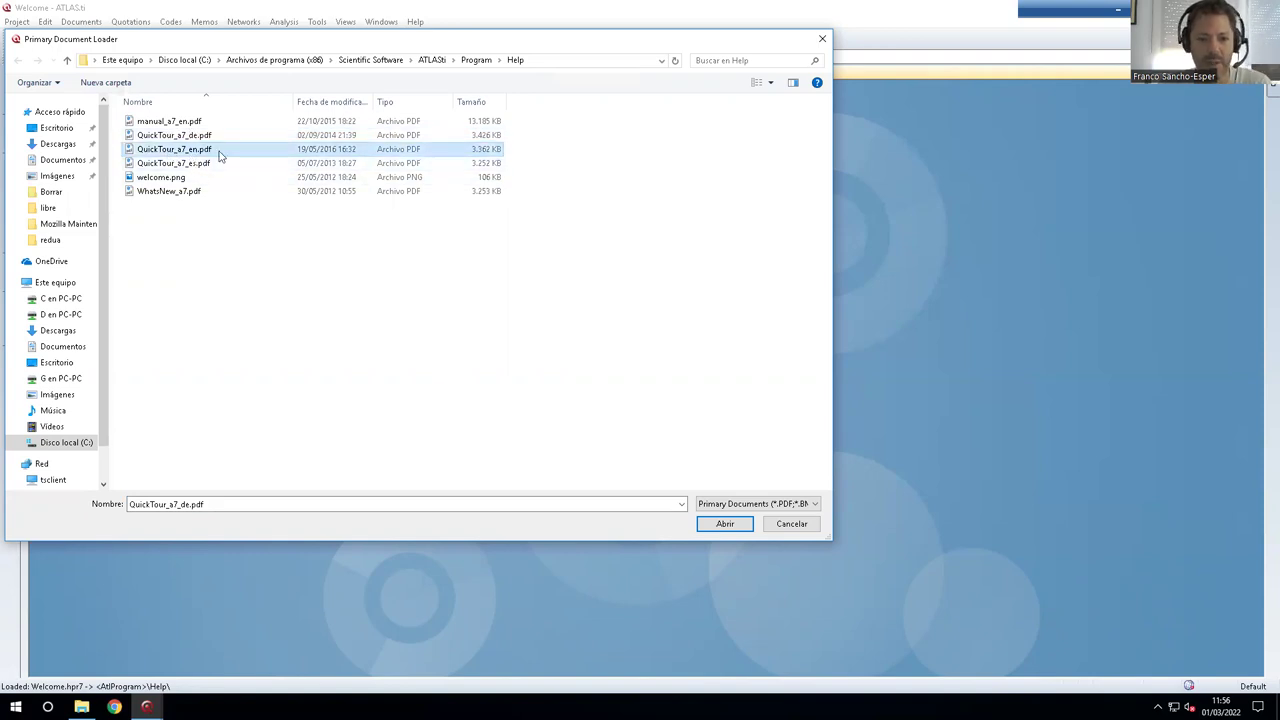
pyautogui.click(724, 530)
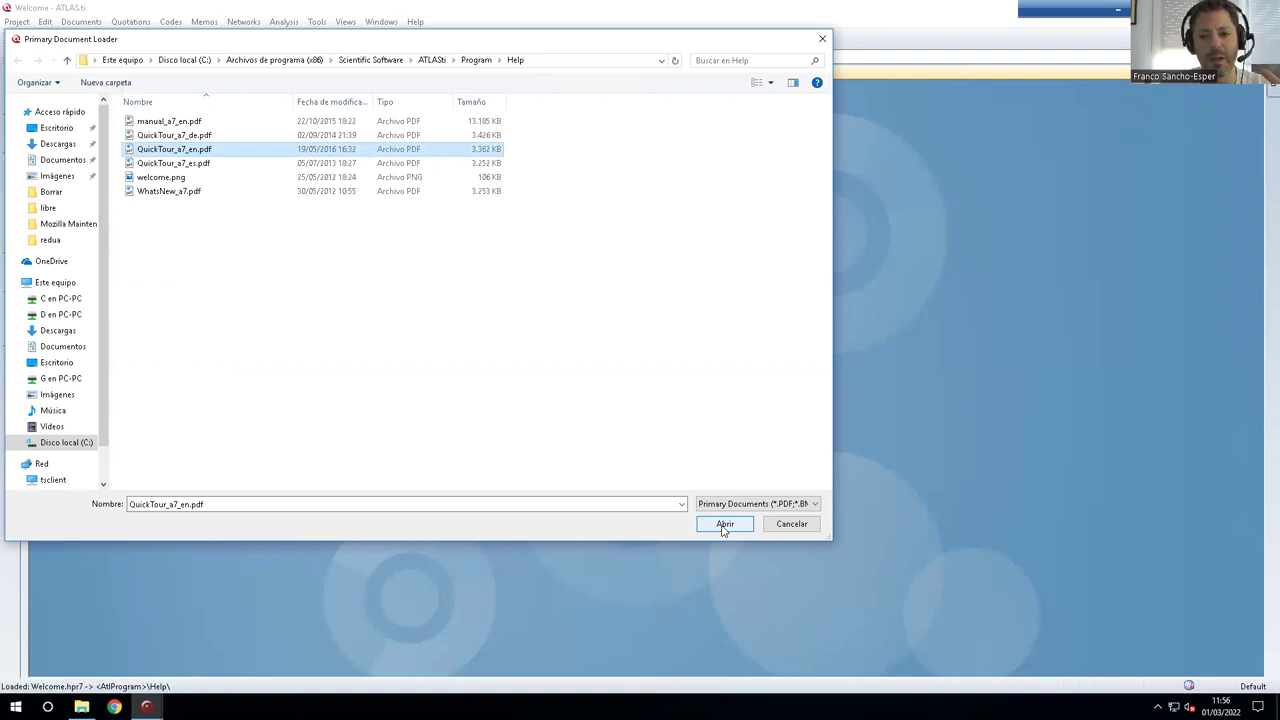
pyautogui.click(725, 525)
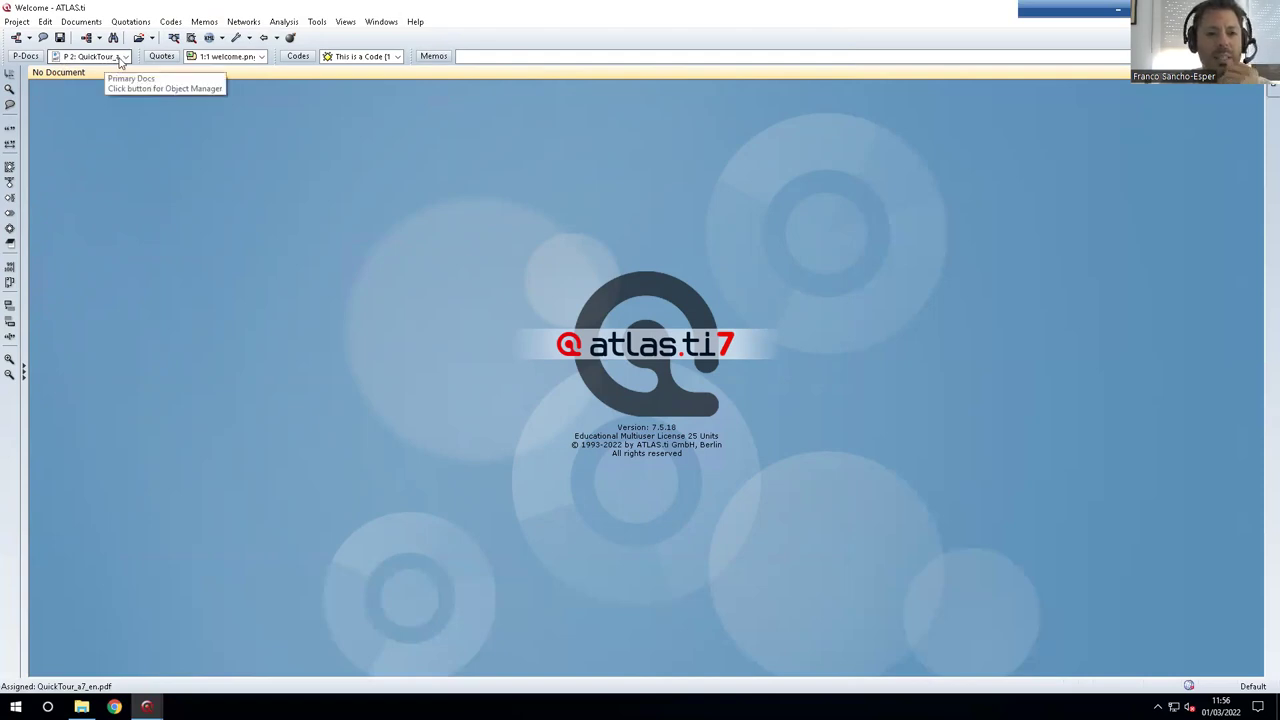
# Examine the list of primary documents assigned to the project
pyautogui.click(40, 57)
pyautogui.click(127, 57)
pyautogui.click(127, 58)
pyautogui.click(127, 58)
pyautogui.click(127, 57)
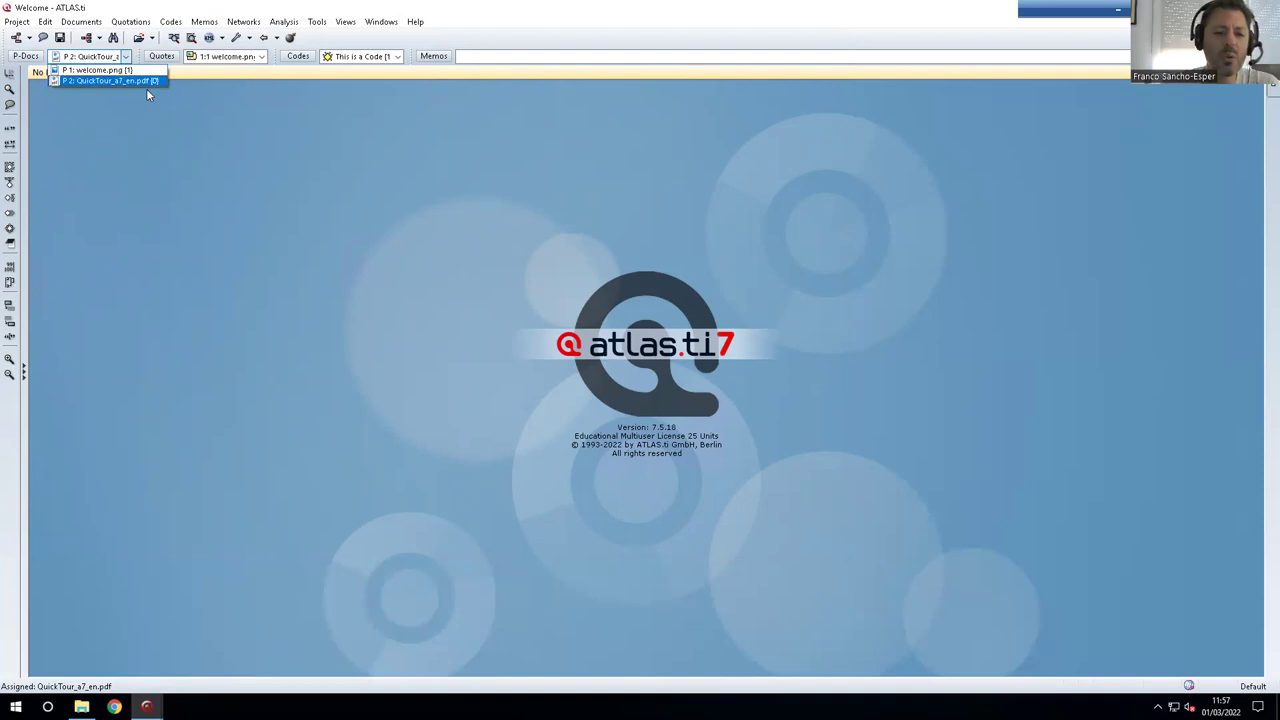
pyautogui.click(48, 62)
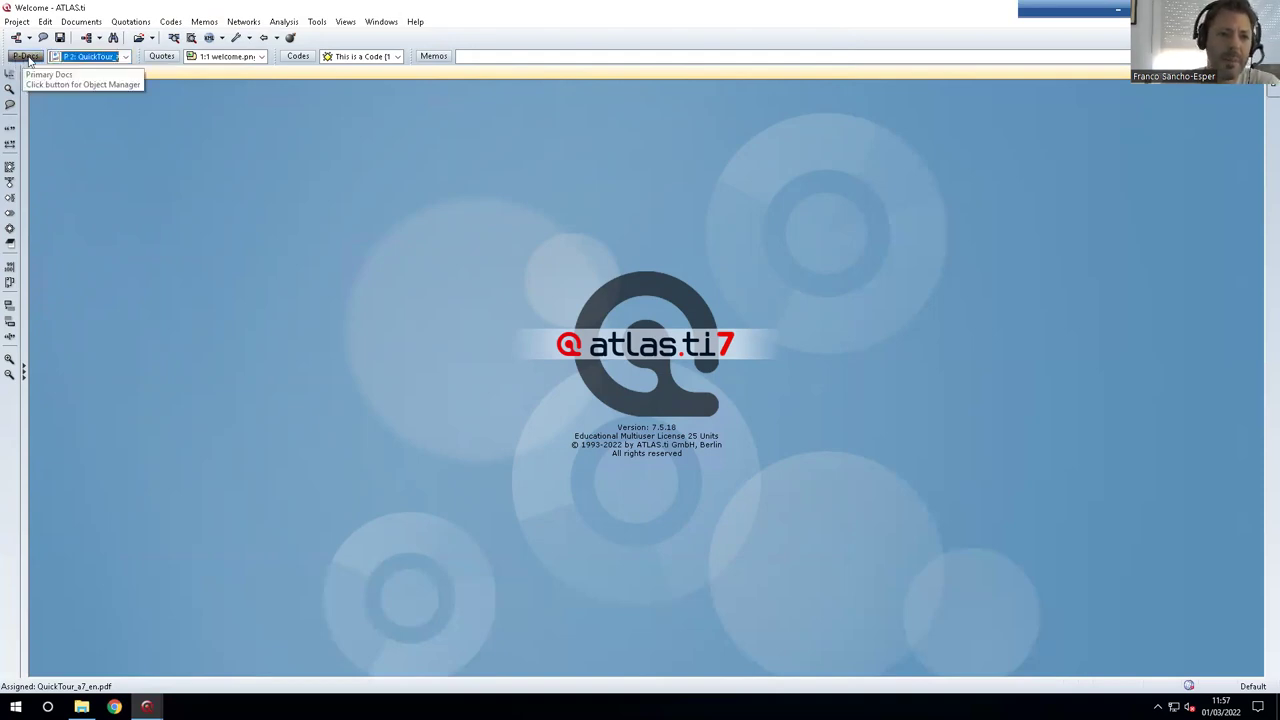
# Open the Primary Doc Manager and widen its window and the Quotations column to show the full details
pyautogui.click(34, 57)
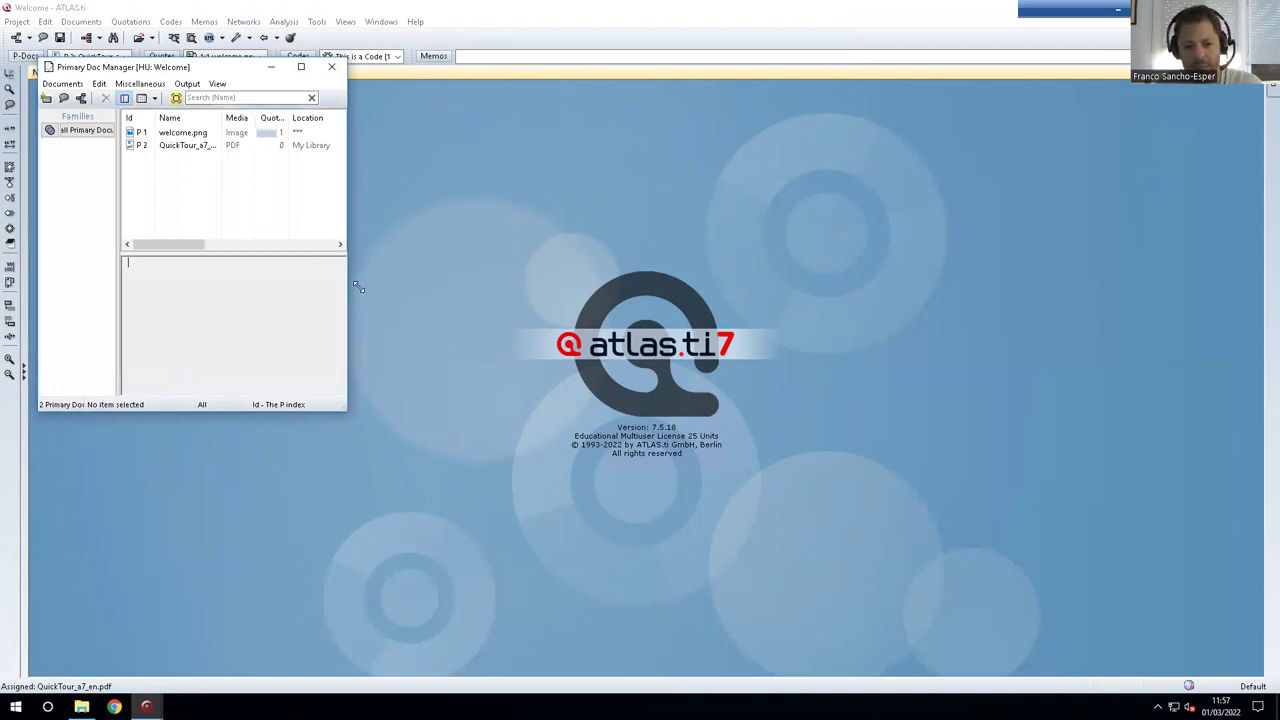
pyautogui.moveTo(385, 270); pyautogui.dragTo(912, 324)
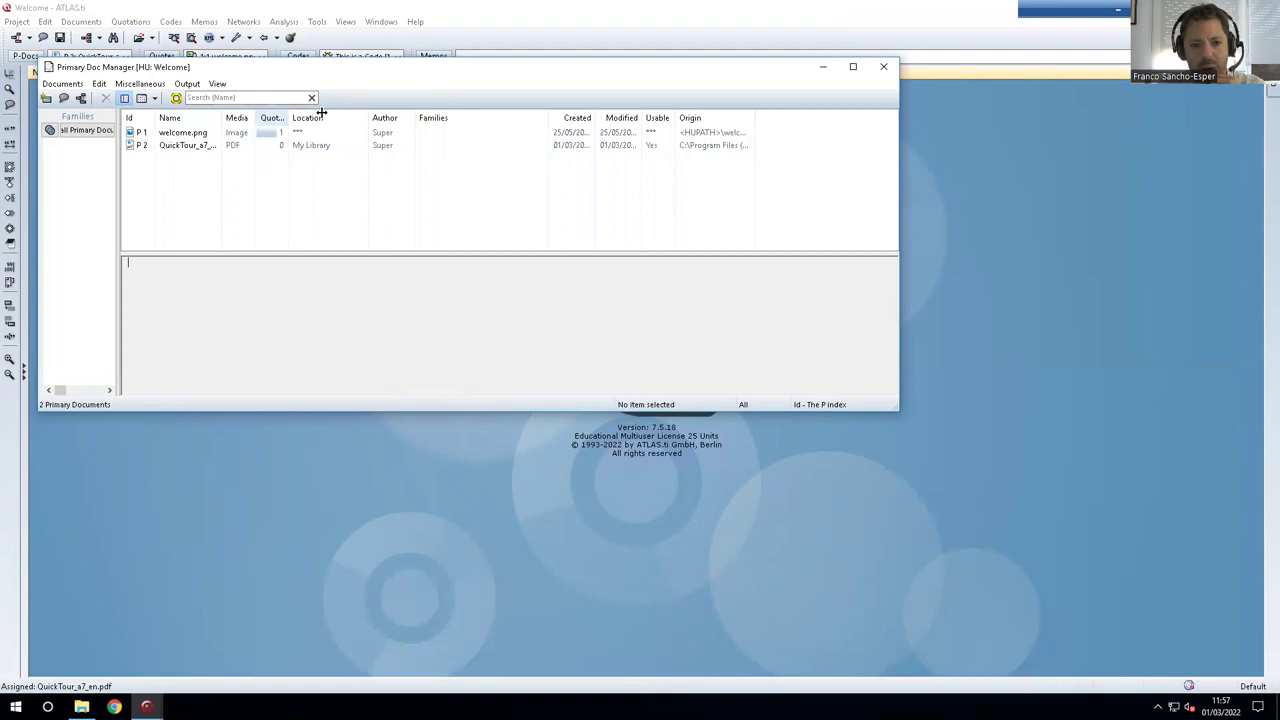
pyautogui.moveTo(294, 134); pyautogui.dragTo(322, 130)
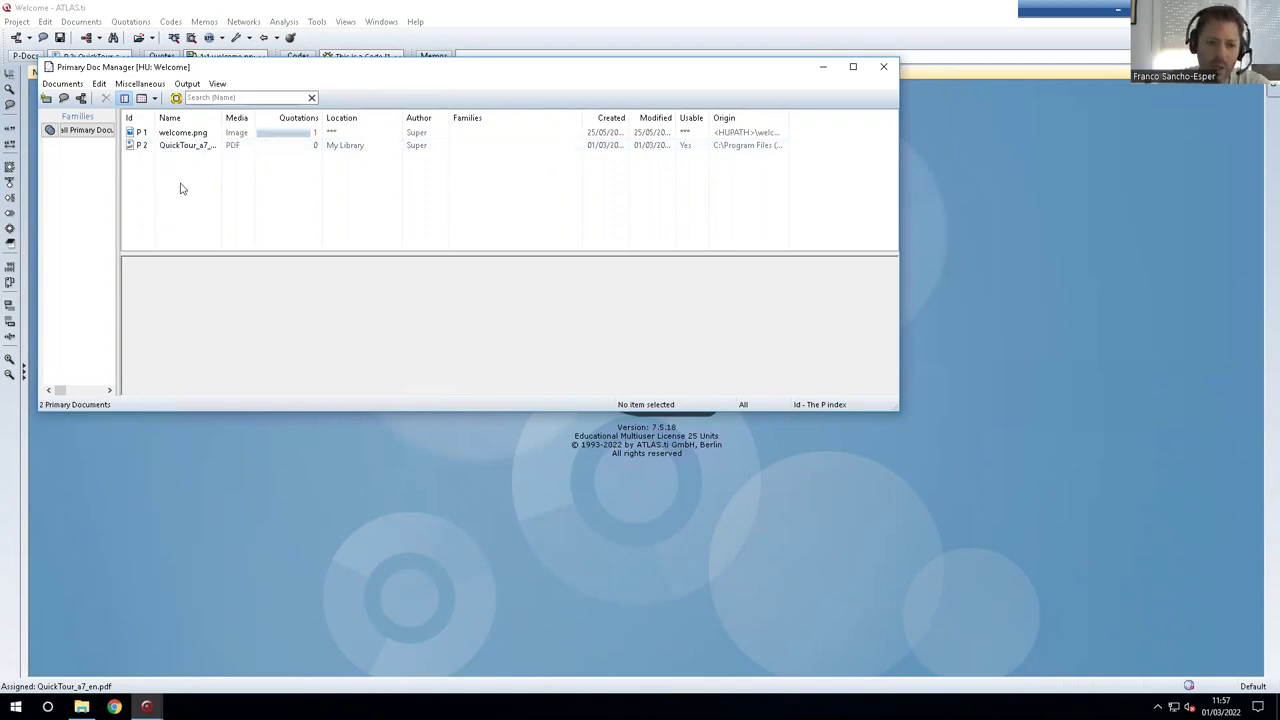
# Open QuickTour_a7_en.pdf from the Primary Doc Manager and close the manager to view the document's first page
pyautogui.doubleClick(186, 146)
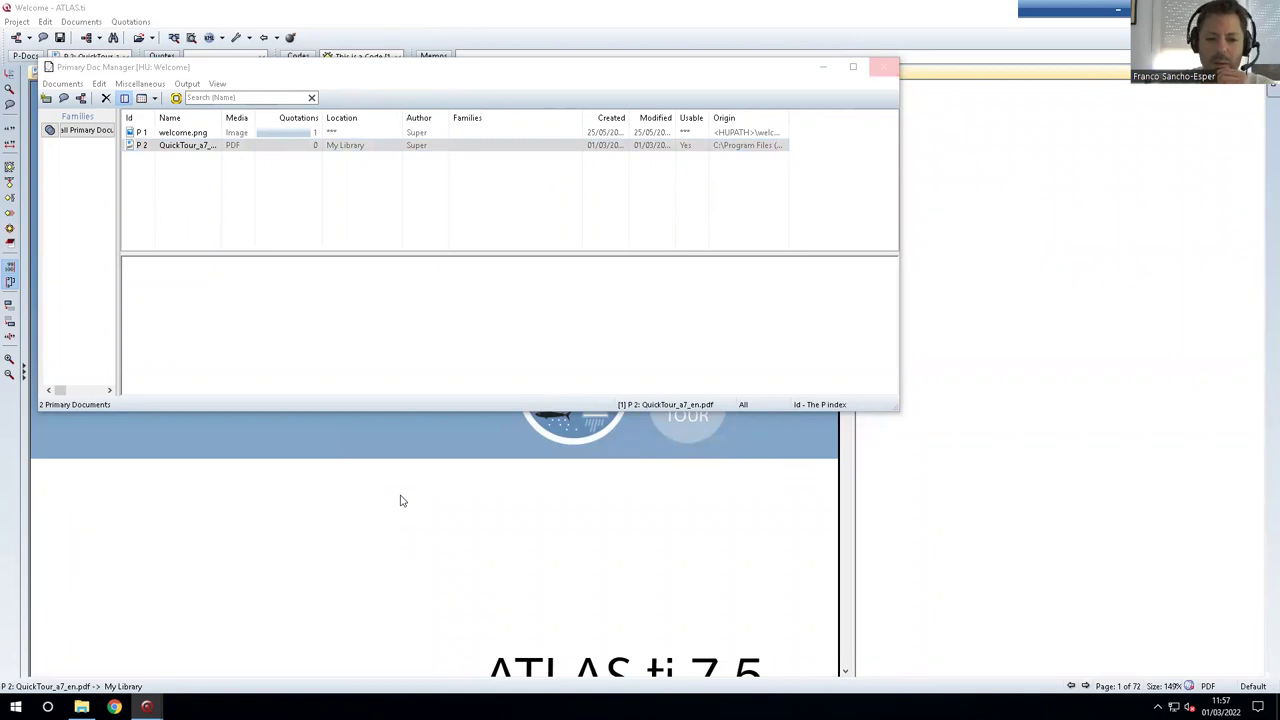
pyautogui.click(829, 69)
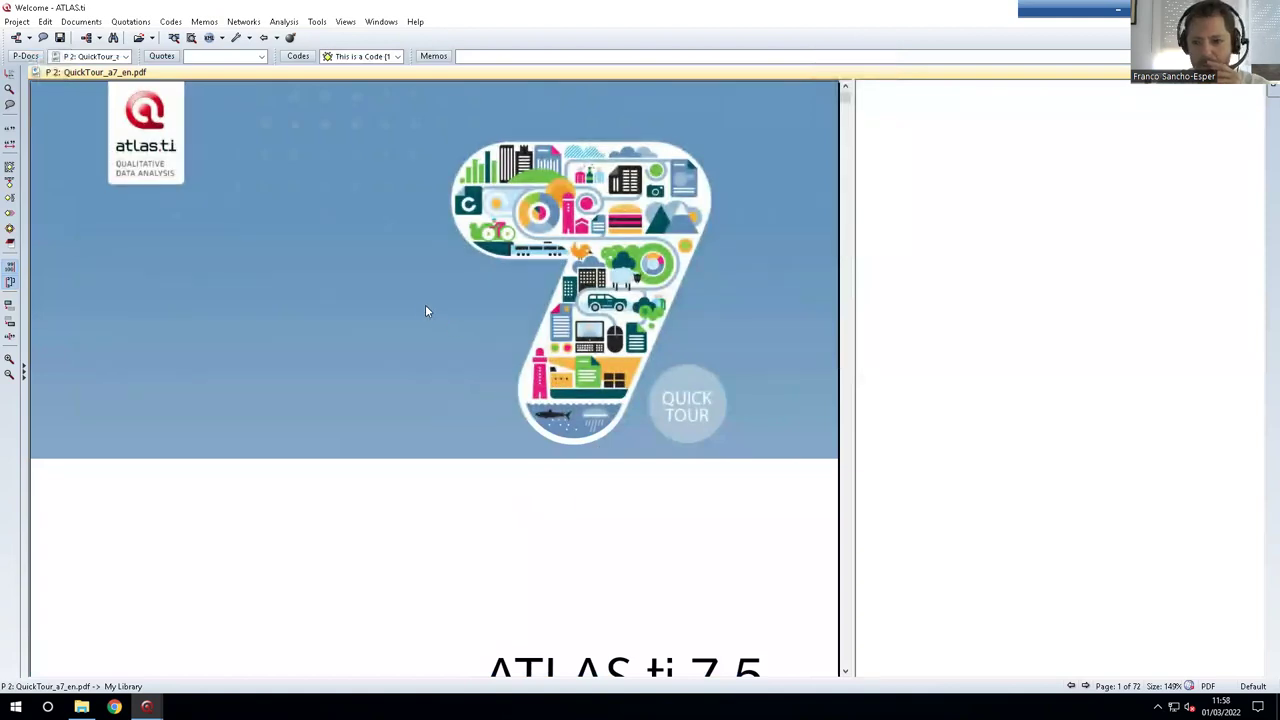
pyautogui.scroll(-3, 426, 311)
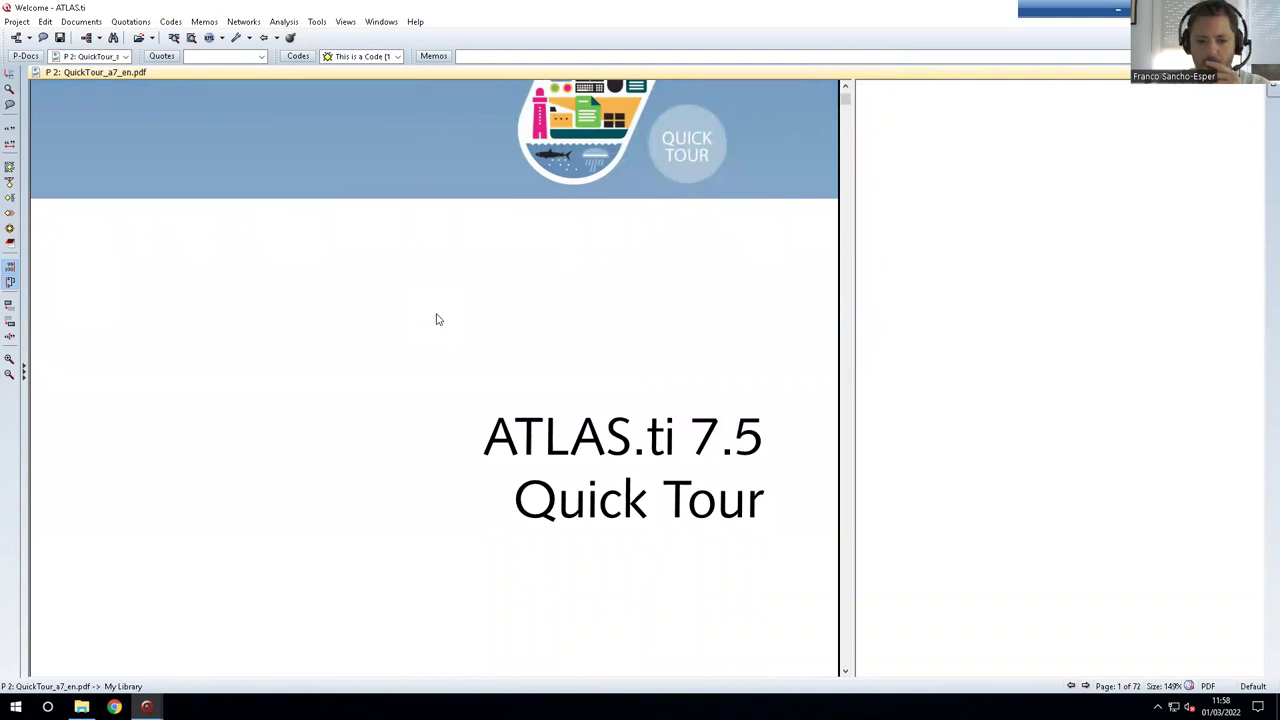
# Look through the Quick Tour document from its cover and contents pages to the introductory text on the Objectives page
pyautogui.scroll(-4, 440, 320)
pyautogui.scroll(-2, 444, 322)
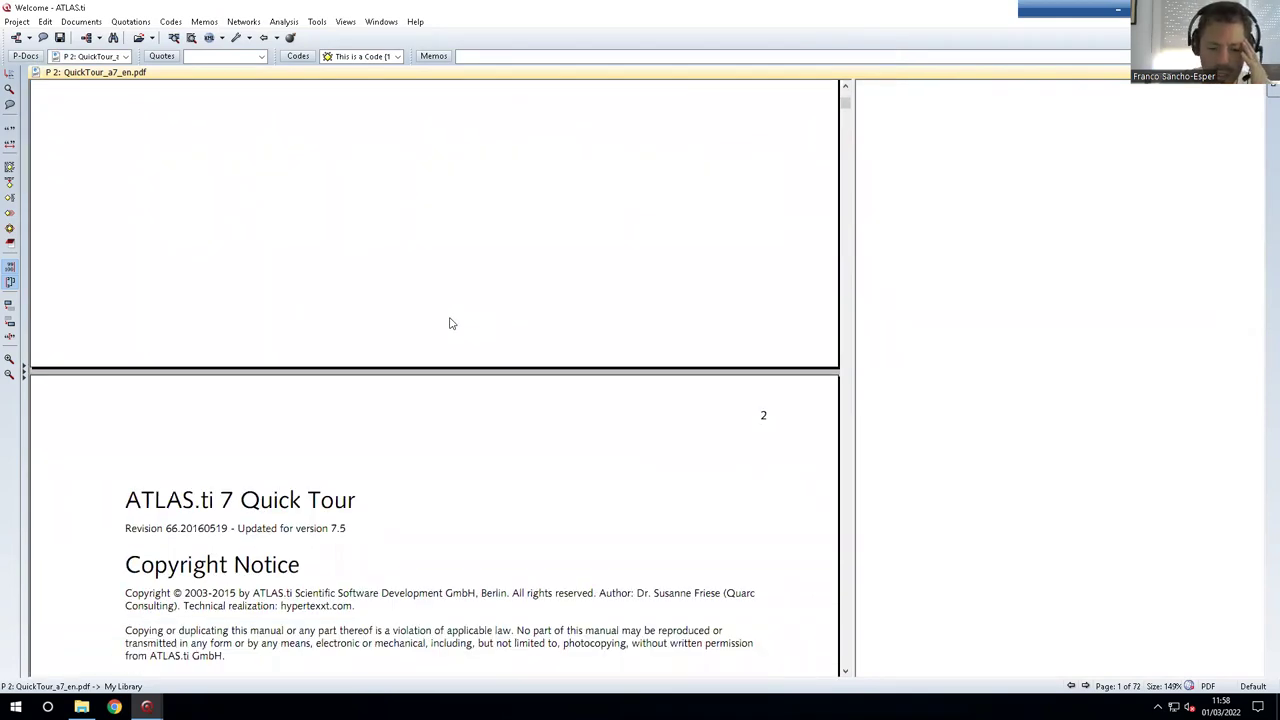
pyautogui.scroll(-5, 452, 322)
pyautogui.scroll(-7, 456, 324)
pyautogui.scroll(-5, 458, 331)
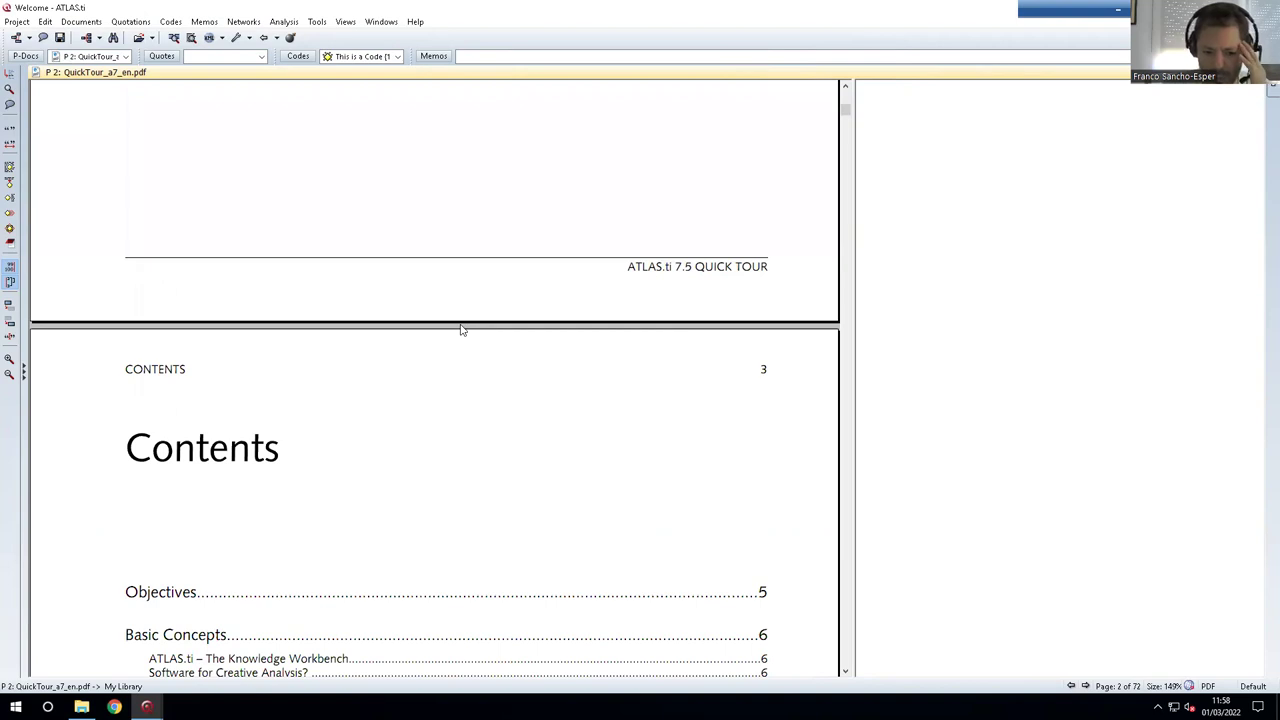
pyautogui.scroll(-6, 461, 330)
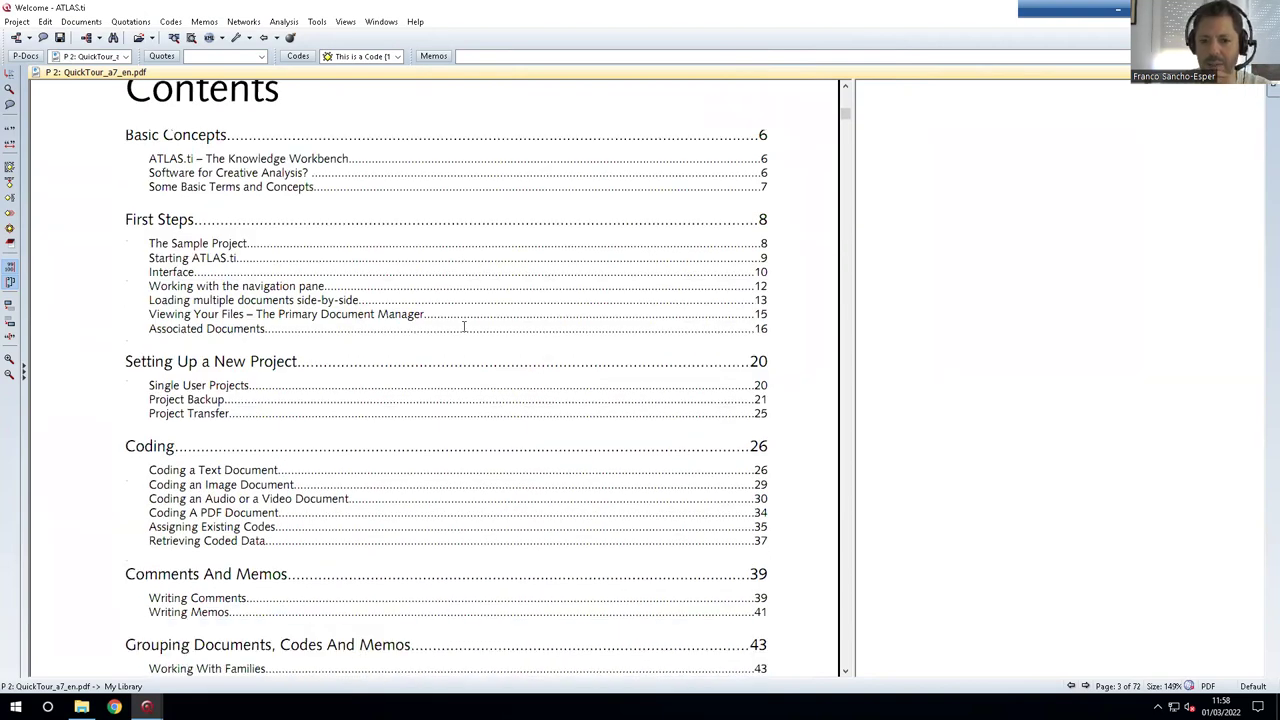
pyautogui.scroll(-15, 466, 326)
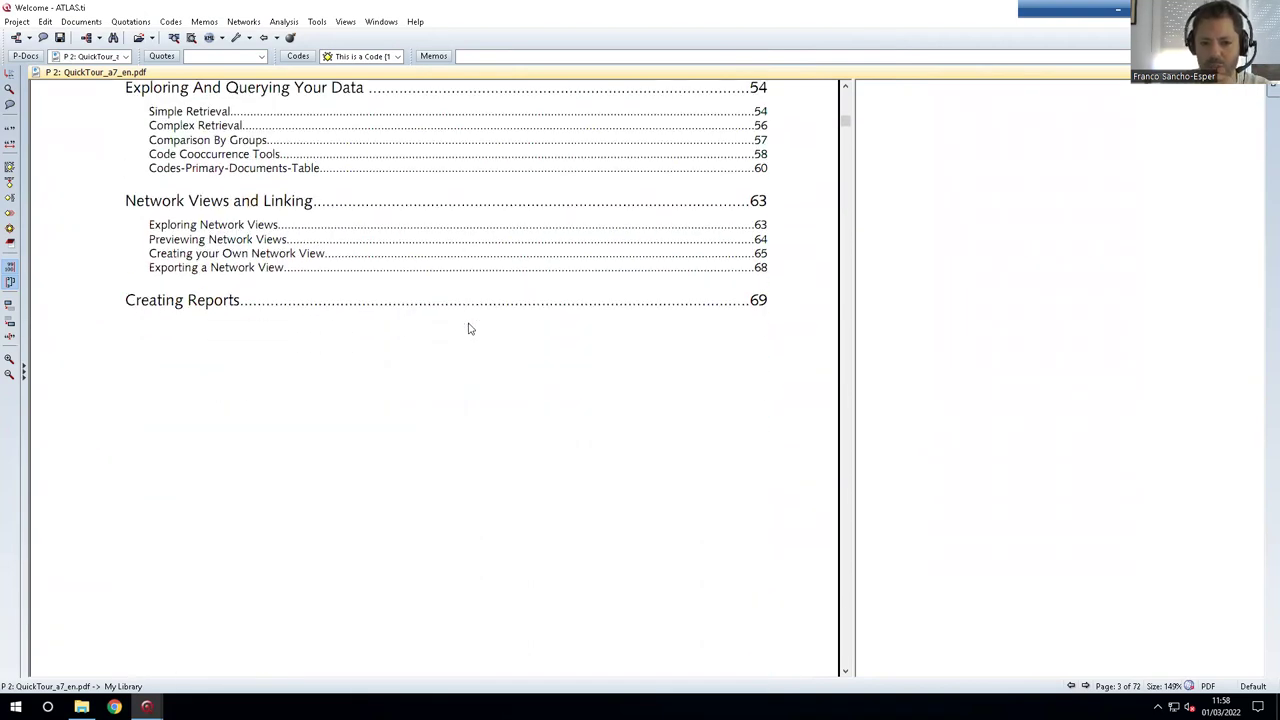
pyautogui.scroll(-4, 472, 330)
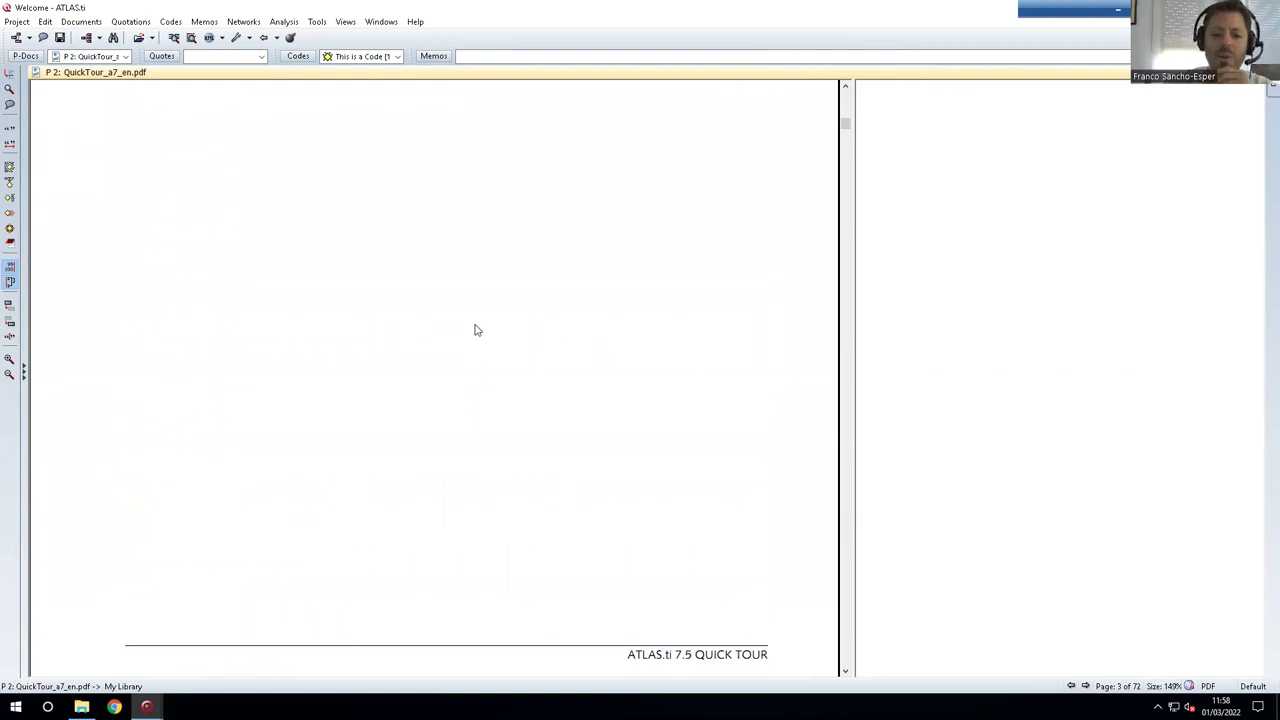
pyautogui.scroll(-6, 476, 330)
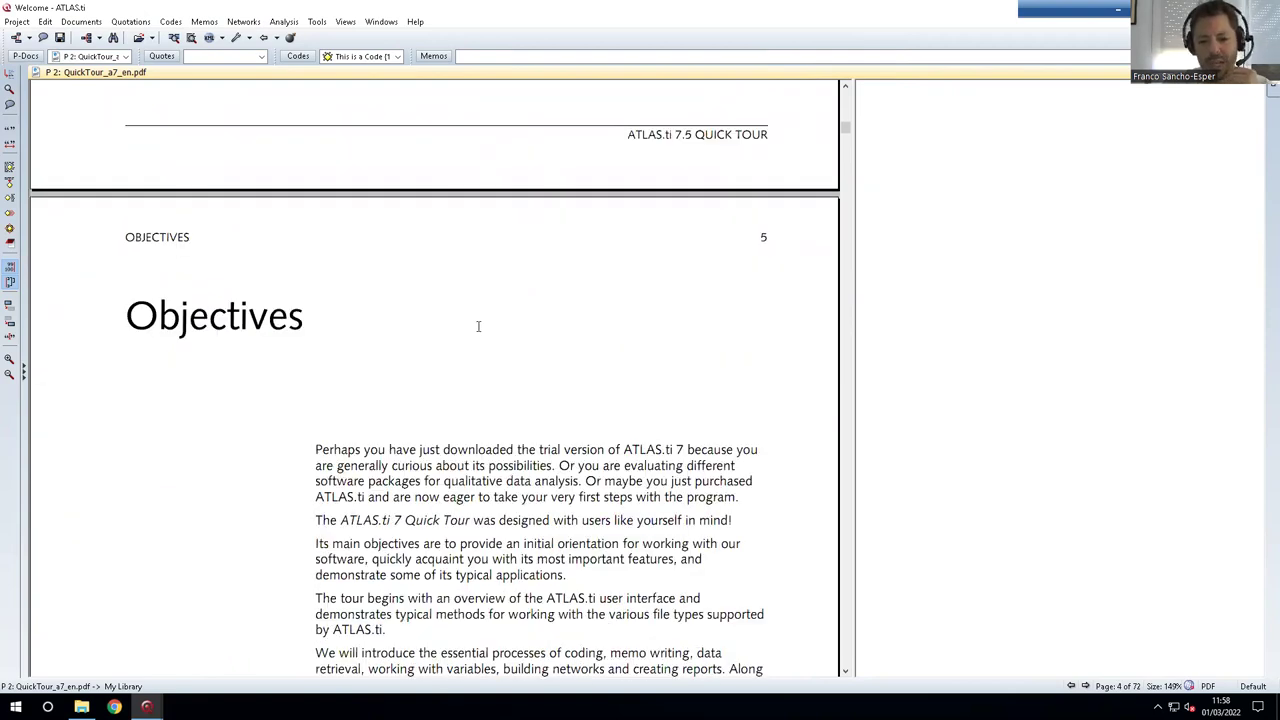
pyautogui.scroll(-5, 479, 326)
pyautogui.scroll(1, 481, 326)
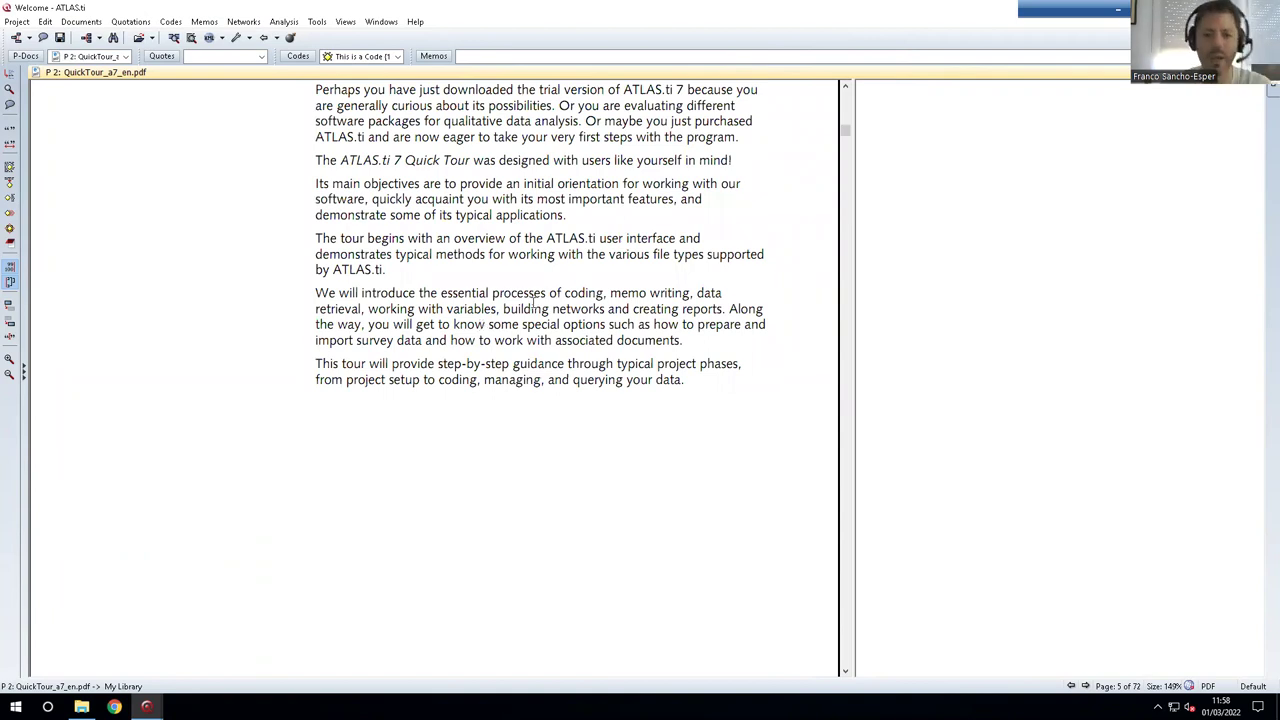
pyautogui.scroll(1, 533, 303)
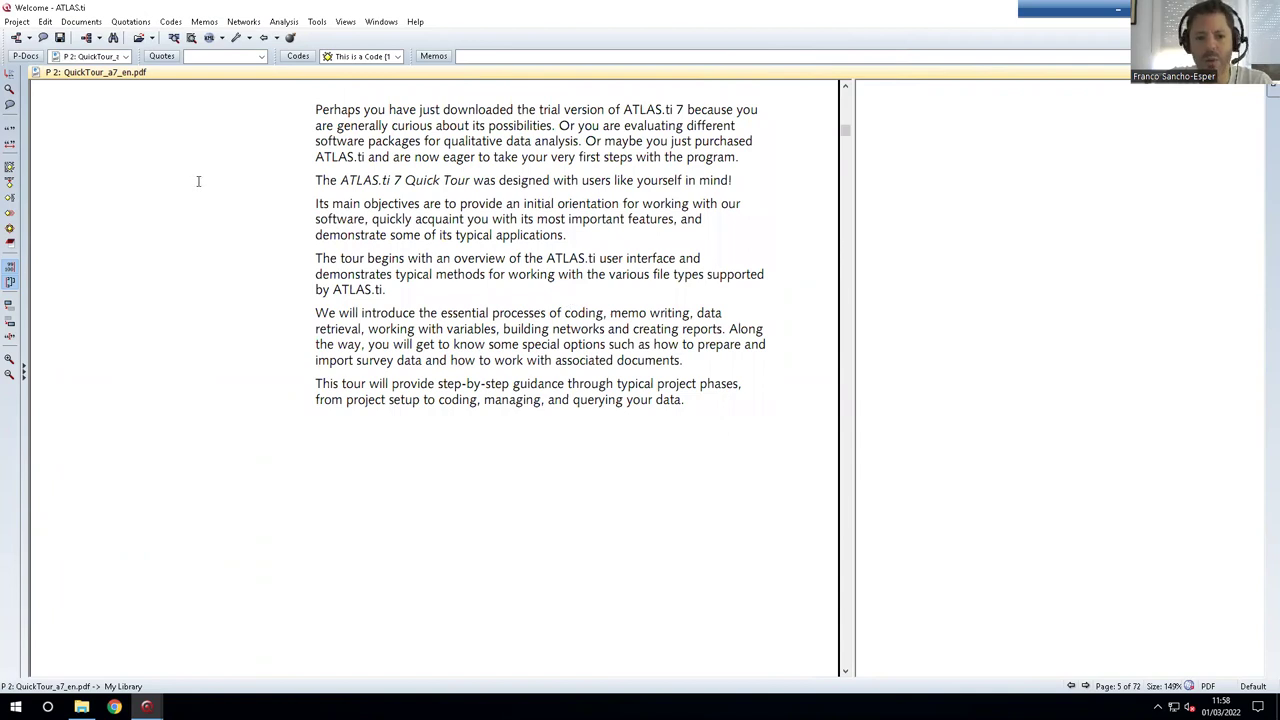
pyautogui.scroll(3, 200, 182)
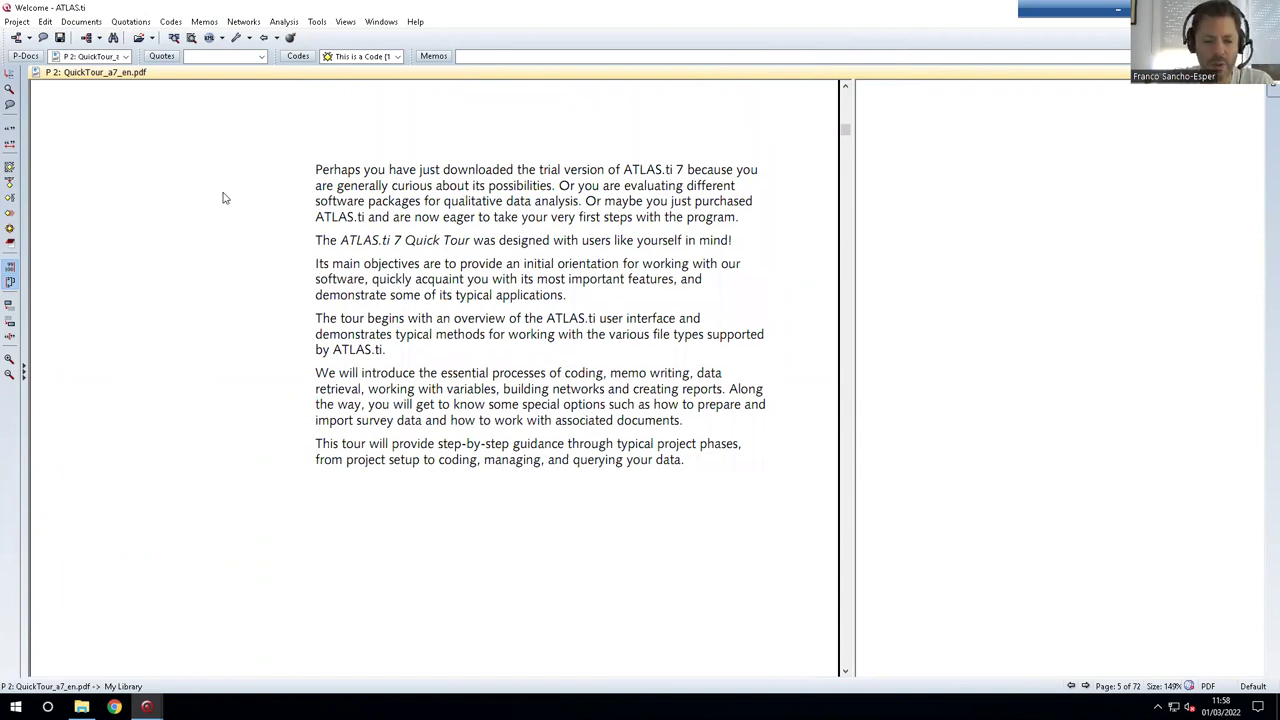
pyautogui.scroll(2, 224, 198)
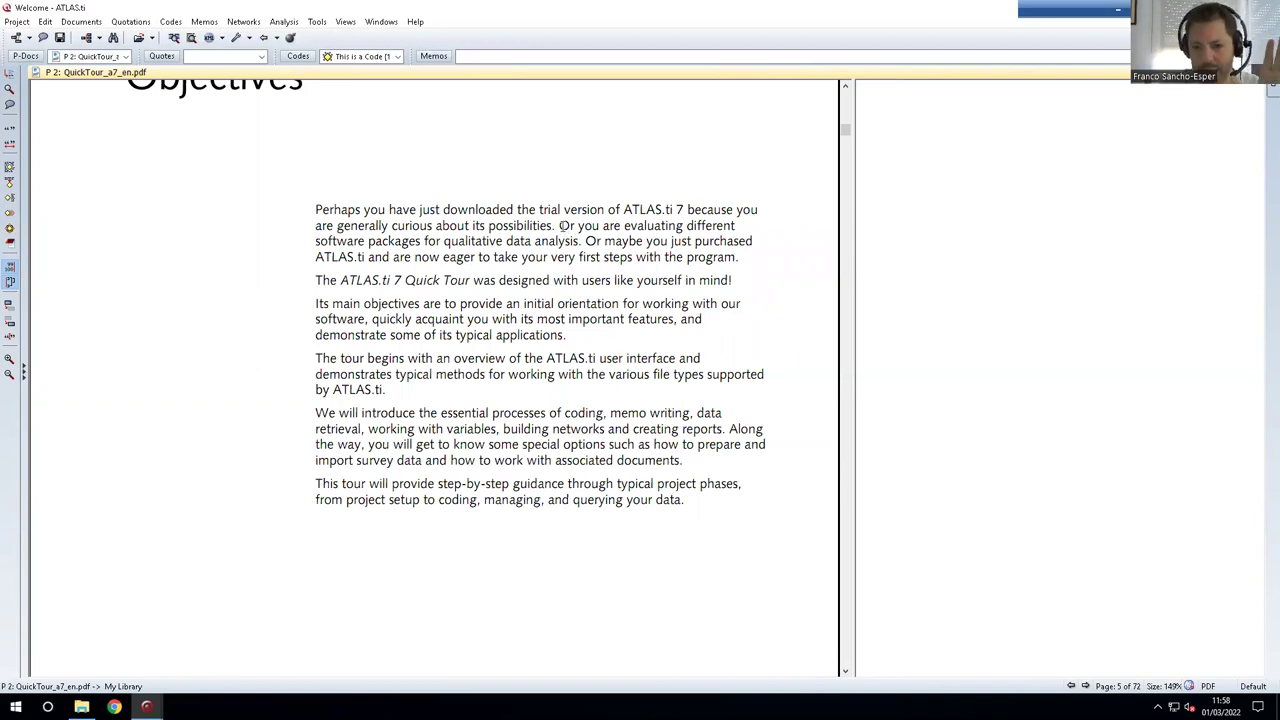
# Create a free quotation from "Or you are evaluating different software packages for qualitative data analysis" in the first Objectives paragraph
pyautogui.moveTo(559, 225); pyautogui.dragTo(578, 245)
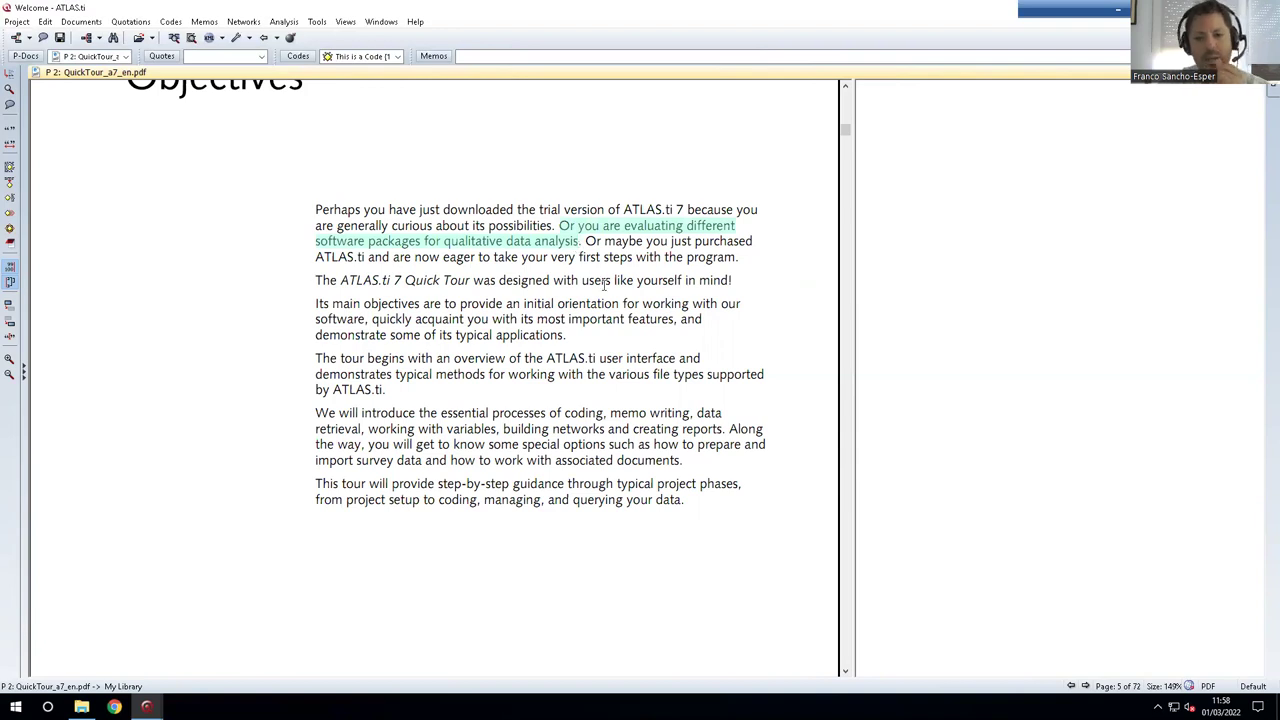
pyautogui.rightClick(598, 229)
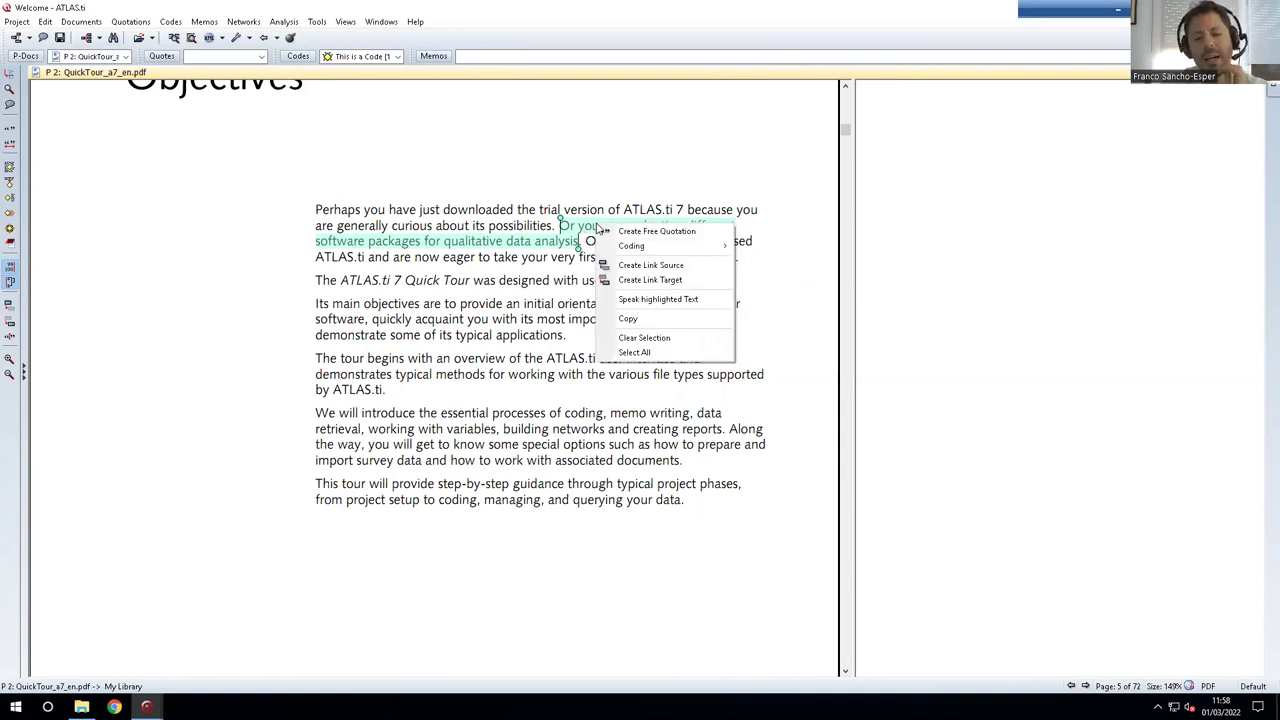
pyautogui.click(651, 232)
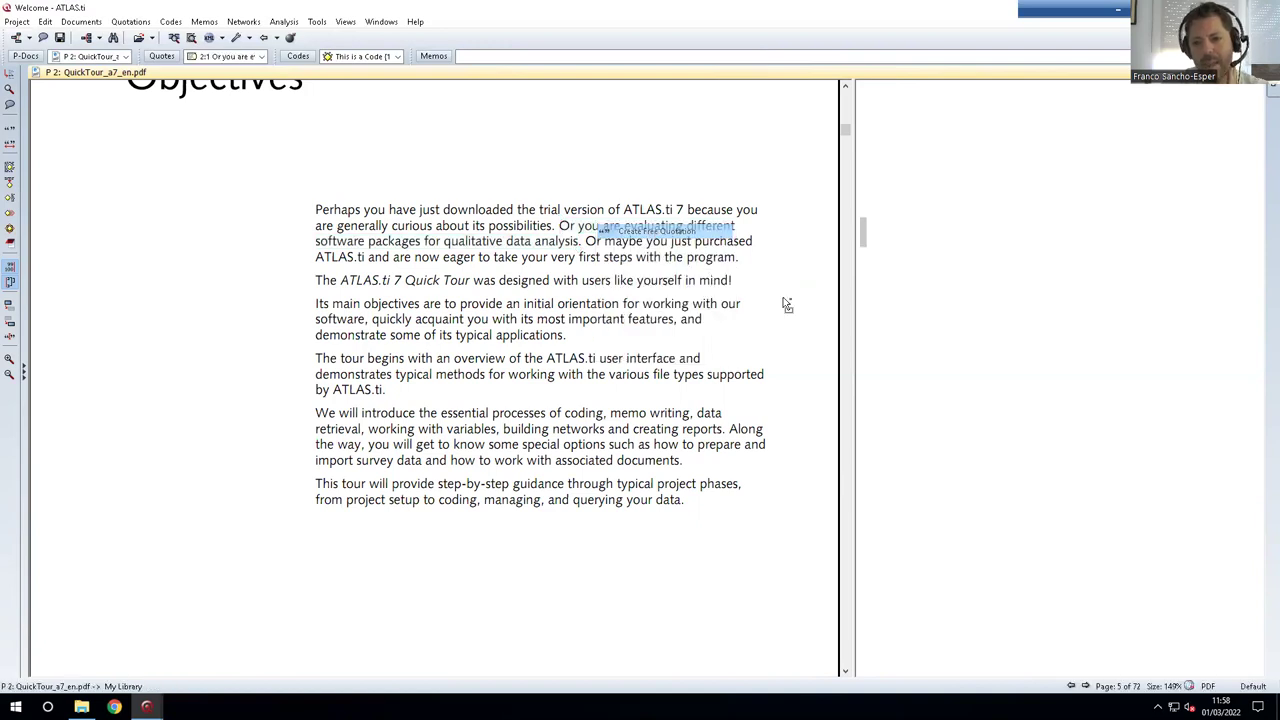
pyautogui.click(757, 356)
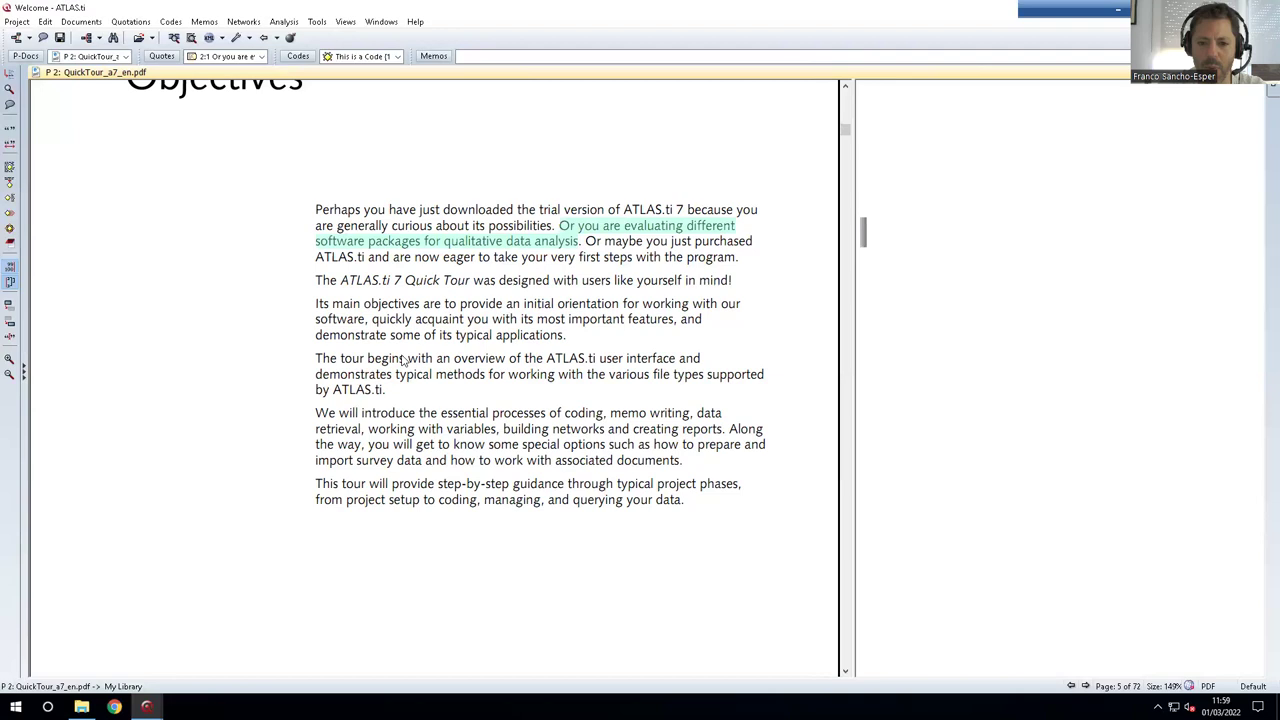
# Create another free quotation from the whole Objectives paragraph beginning "The tour begins with an overview of the ATLAS.ti user interface"
pyautogui.moveTo(318, 357); pyautogui.dragTo(388, 395)
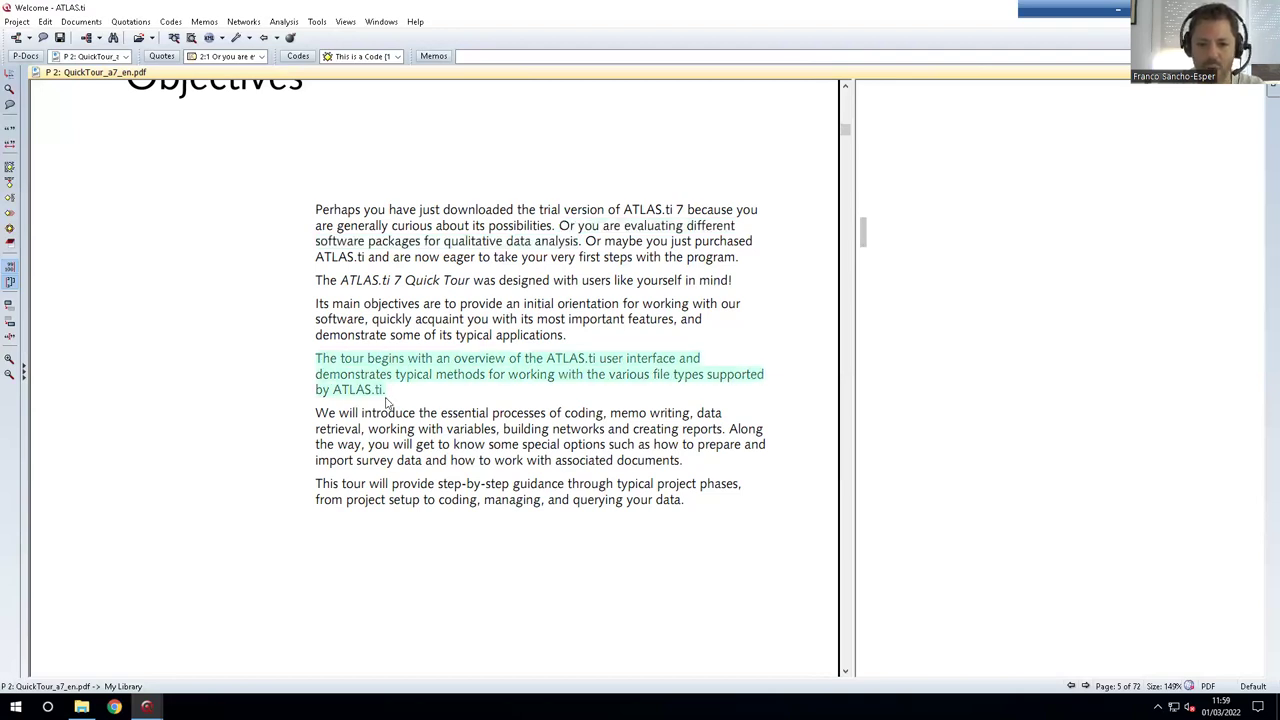
pyautogui.rightClick(448, 371)
pyautogui.click(503, 375)
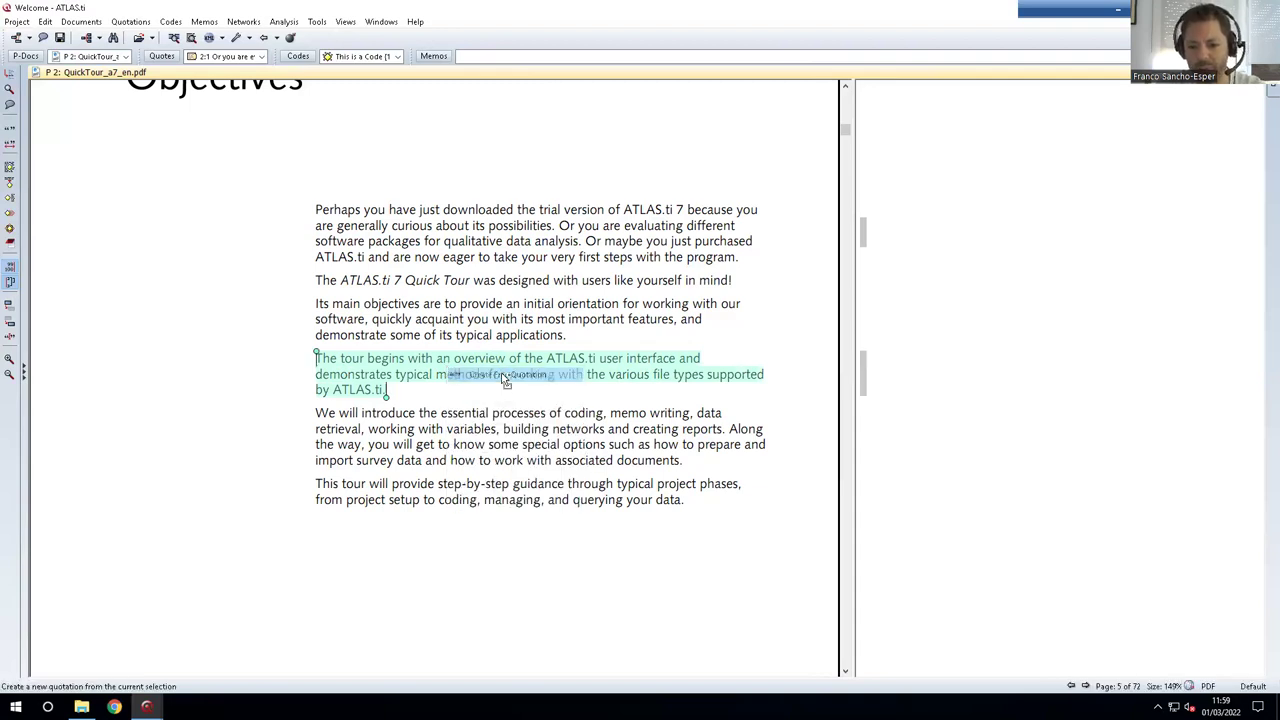